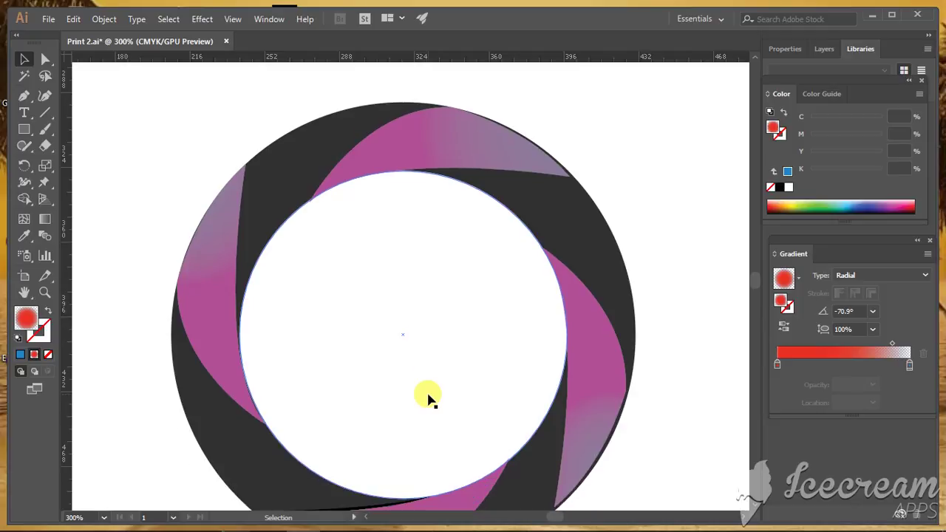
scroll(428, 398, down, 2)
Step: Zoom to 100% and pan until the whole Print 2.ai artboard shows, ring near the bottom
drag(542, 318, 458, 314)
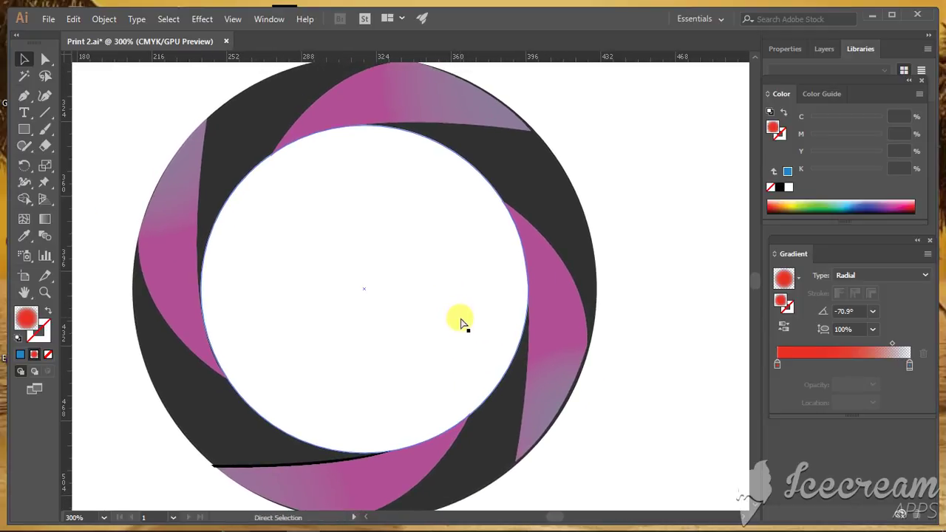
key(ctrl+1)
mouse_move(510, 270)
mouse_down()
mouse_move(405, 363)
mouse_move(534, 382)
mouse_up()
drag(483, 309, 524, 320)
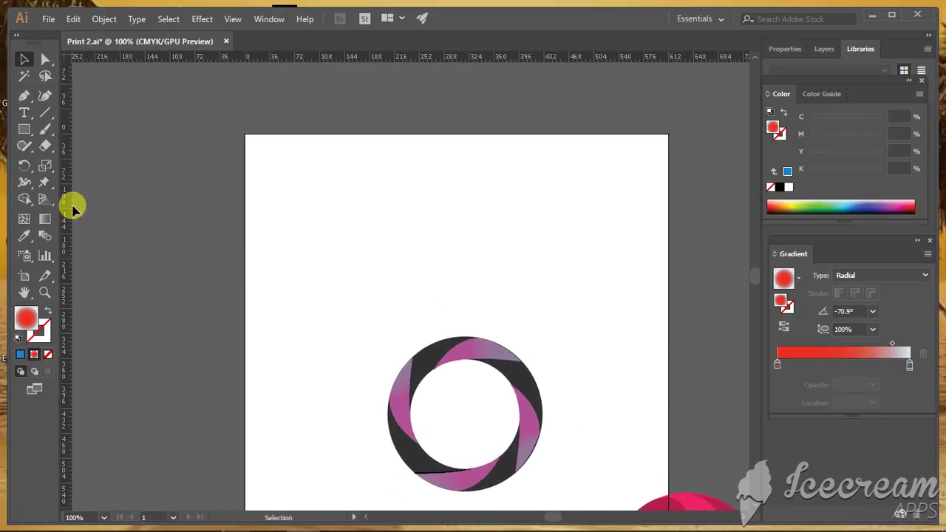
Step: Draw a 209.48 pt circle above the existing aperture ring with the Ellipse tool
click(24, 128)
click(74, 160)
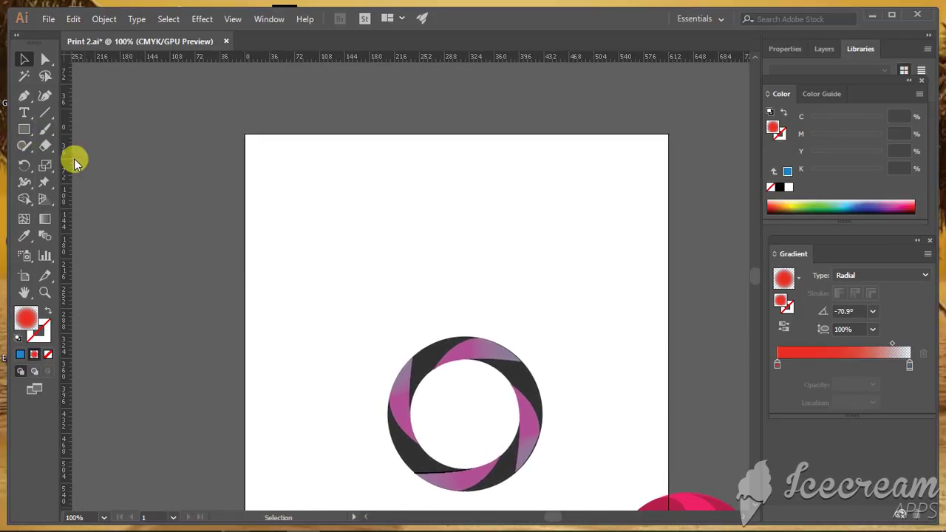
drag(433, 194, 545, 283)
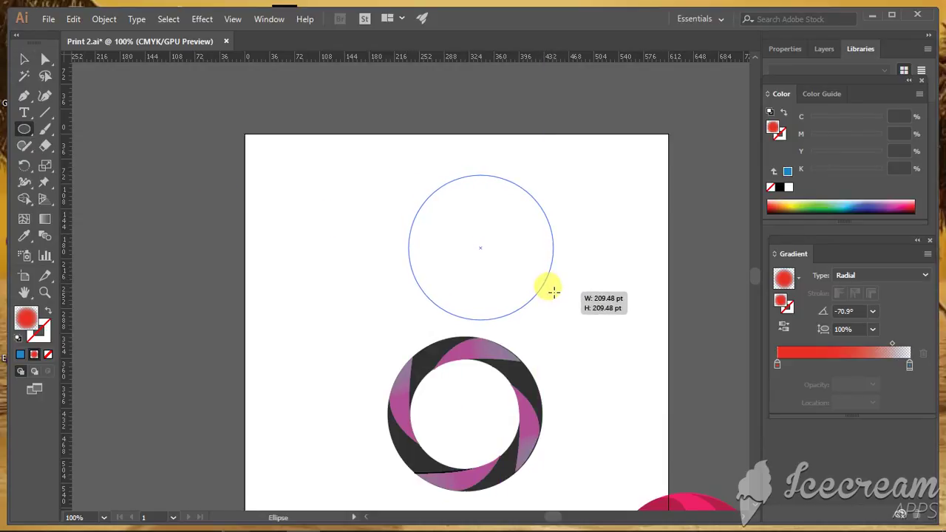
drag(544, 283, 551, 288)
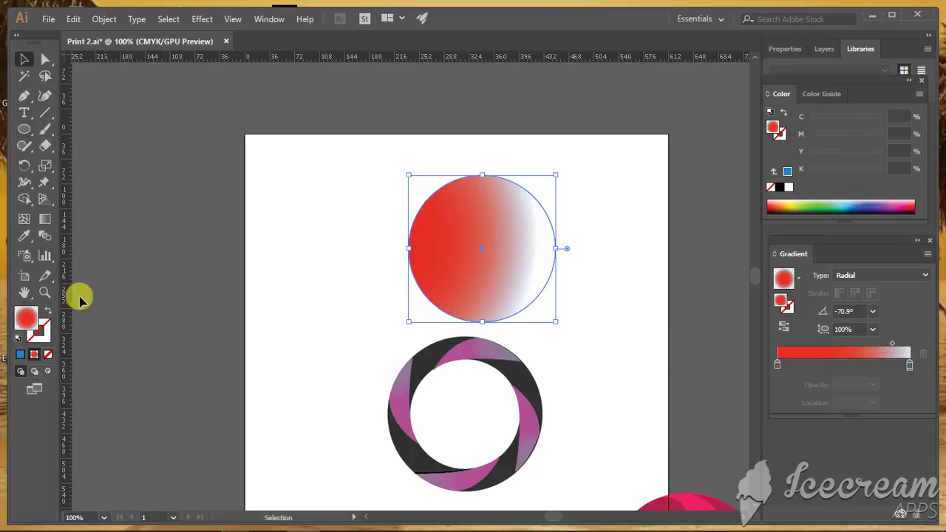
Step: Fill the new circle with near-black and select it
double_click(26, 319)
click(620, 306)
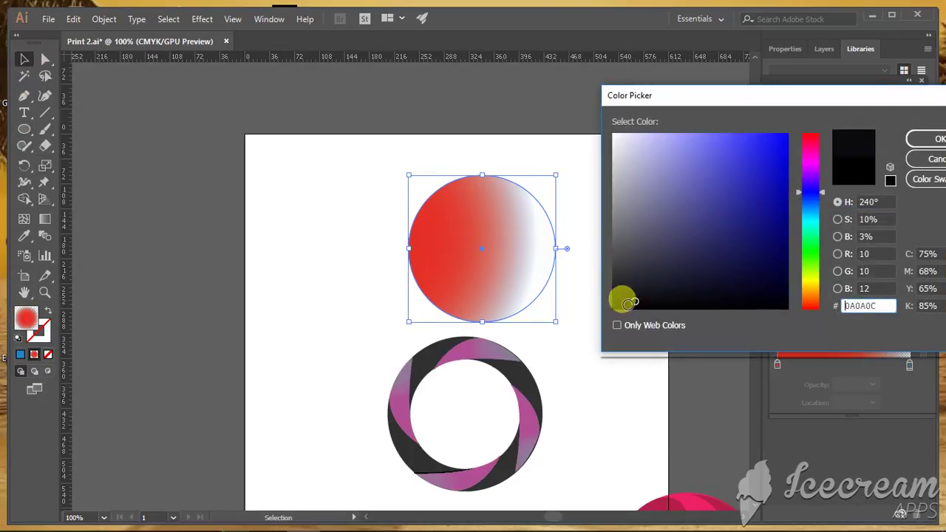
click(923, 140)
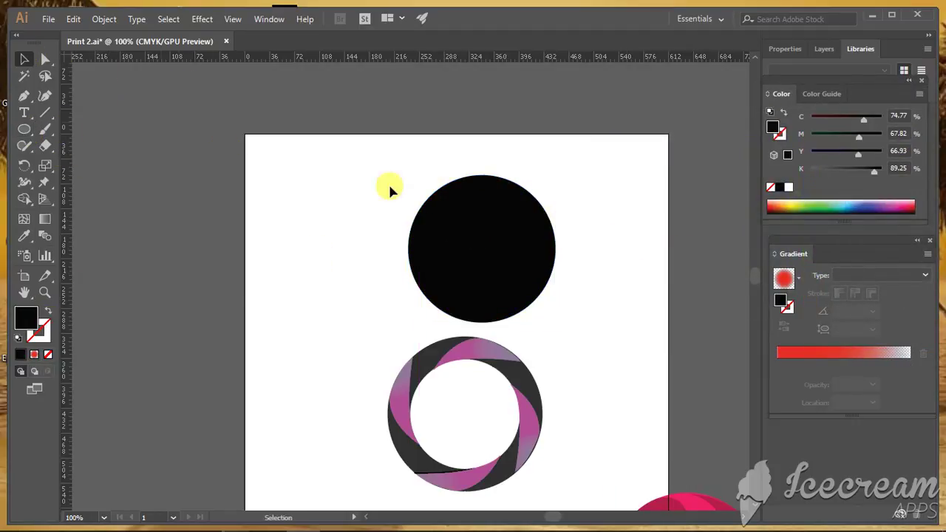
click(454, 205)
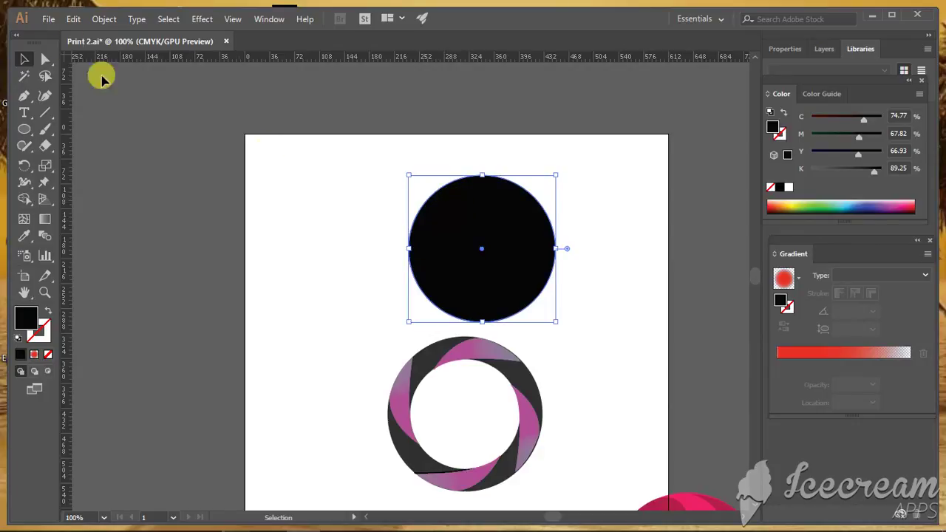
Step: Copy the black circle, paste it in front, and shrink the copy around its centre
click(74, 20)
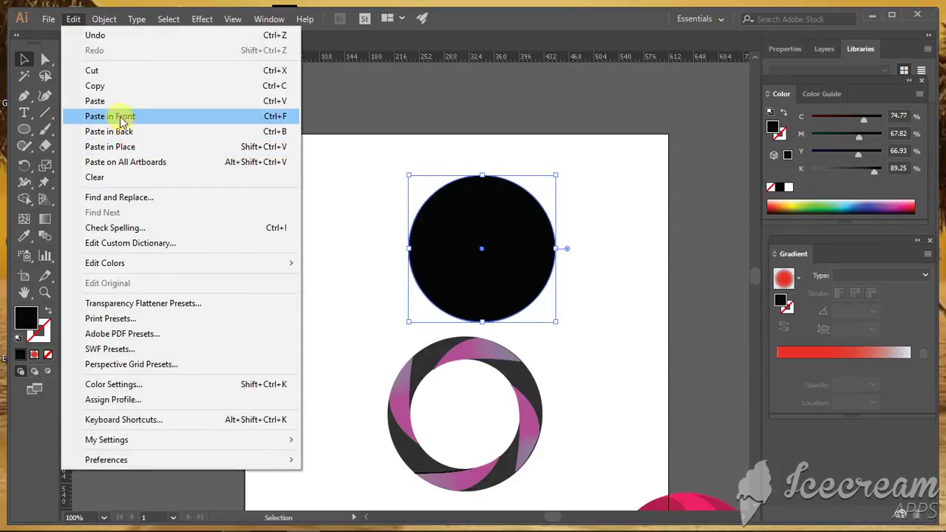
click(105, 89)
click(73, 20)
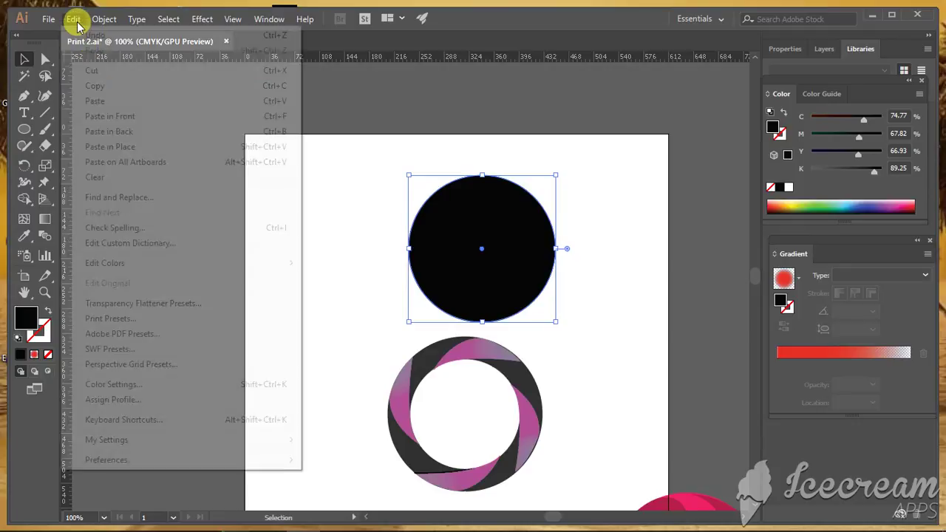
click(122, 117)
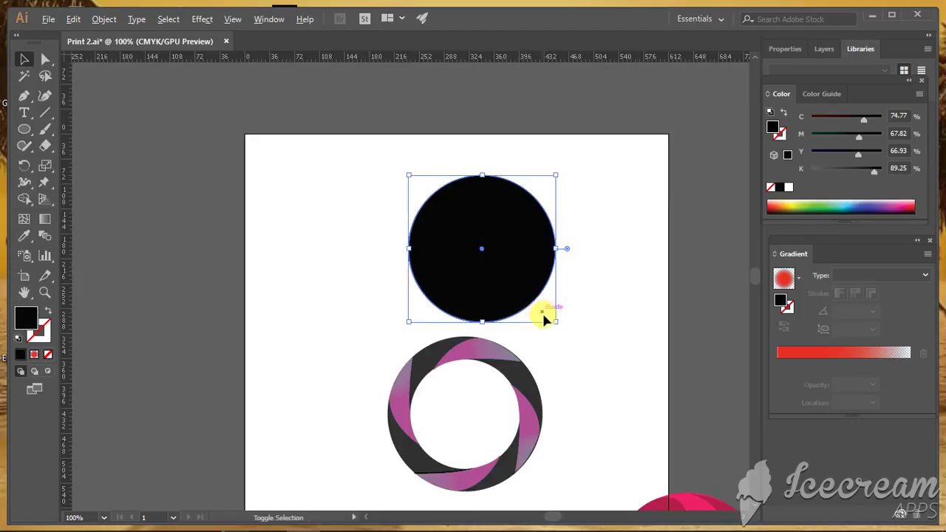
drag(555, 322, 541, 303)
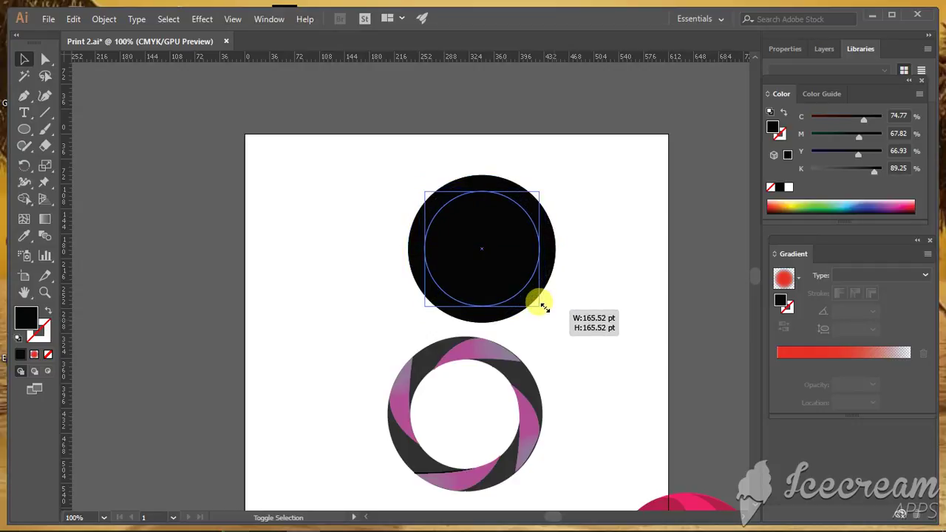
drag(538, 300, 538, 299)
Step: Fill the 147.52 pt inner circle white (FFFFFF) and zoom in on the resulting ring
click(584, 310)
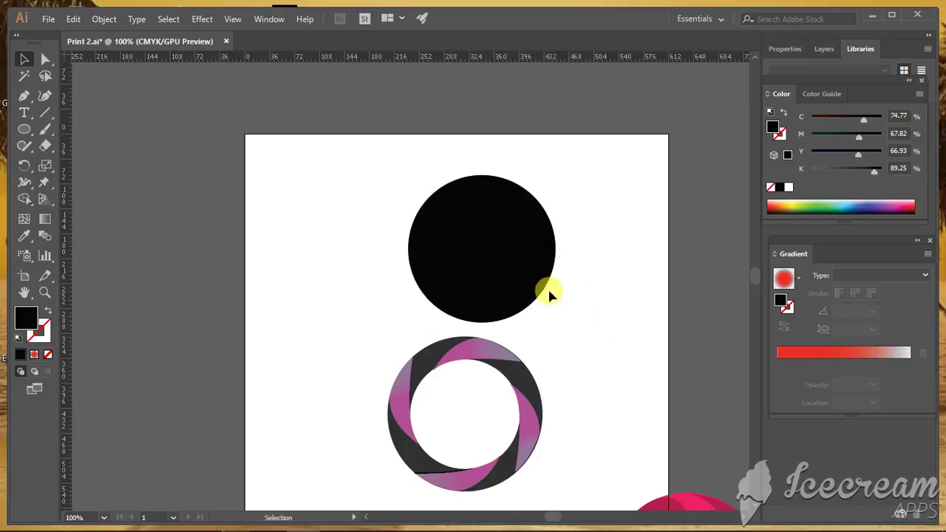
click(486, 258)
double_click(25, 318)
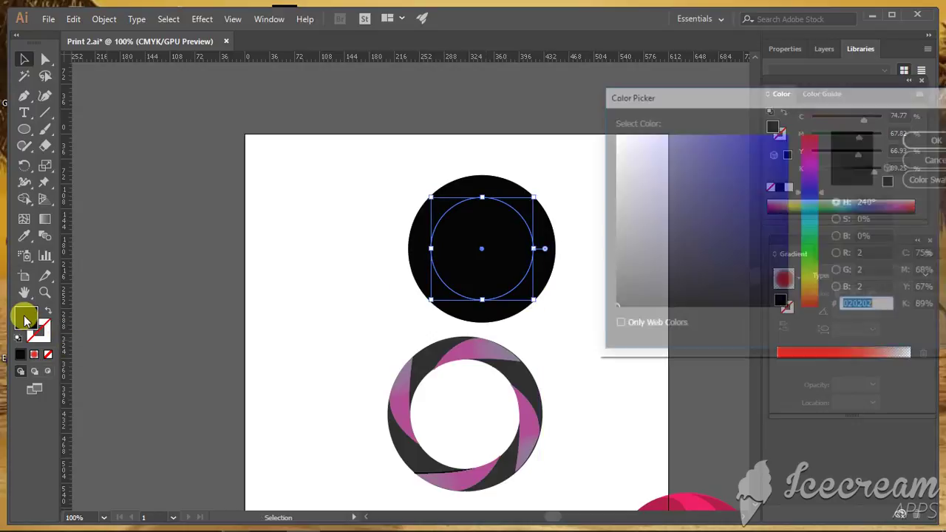
drag(635, 171, 608, 122)
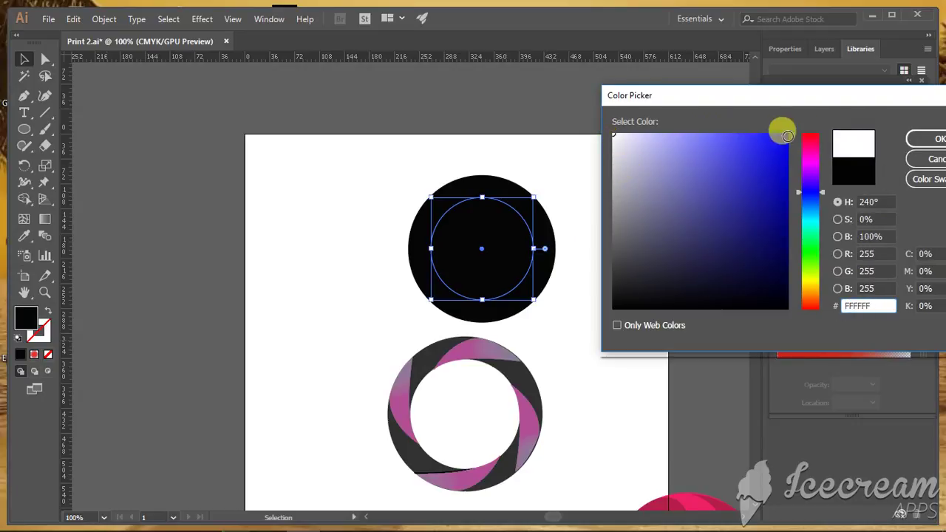
click(934, 139)
click(625, 260)
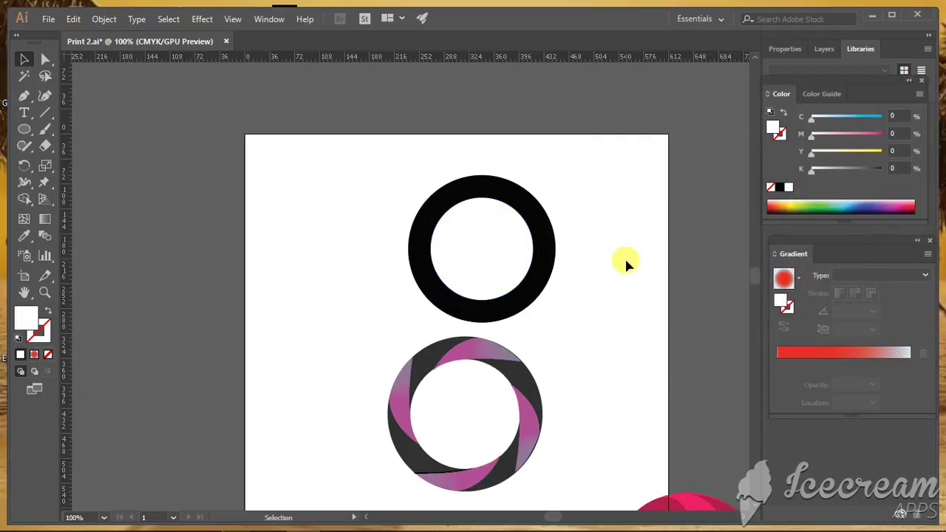
key(ctrl+plus)
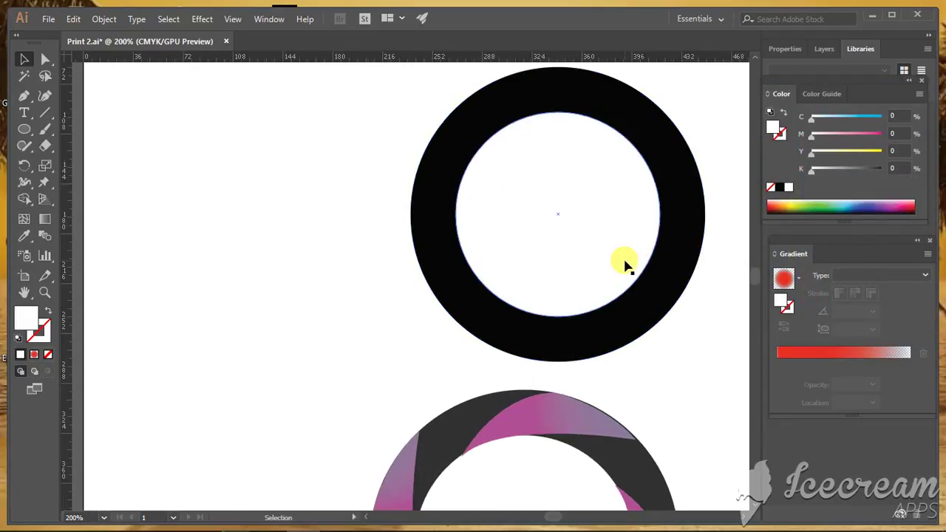
mouse_move(615, 182)
mouse_down()
mouse_move(407, 227)
mouse_move(418, 236)
mouse_up()
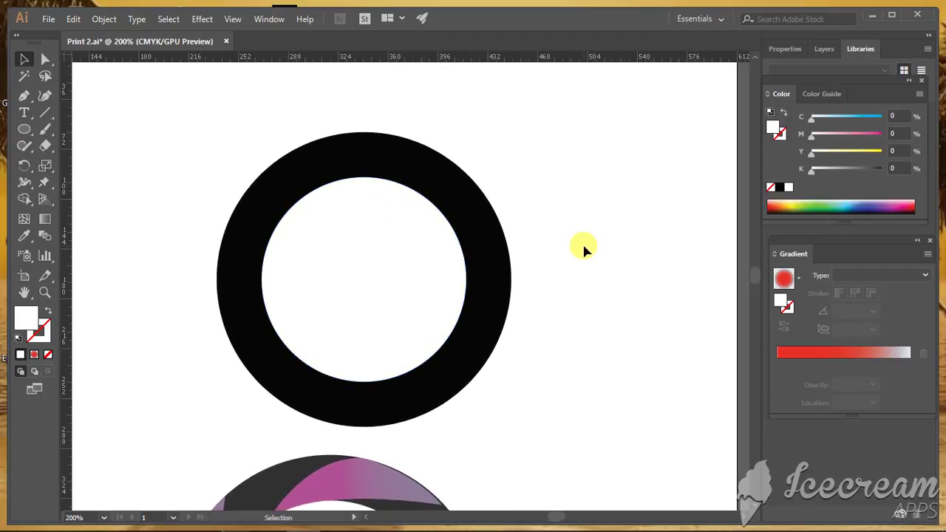
key(ctrl+plus)
Step: Draw a closed curved blade outline over the ring's left side with the Pen tool
drag(333, 218, 419, 271)
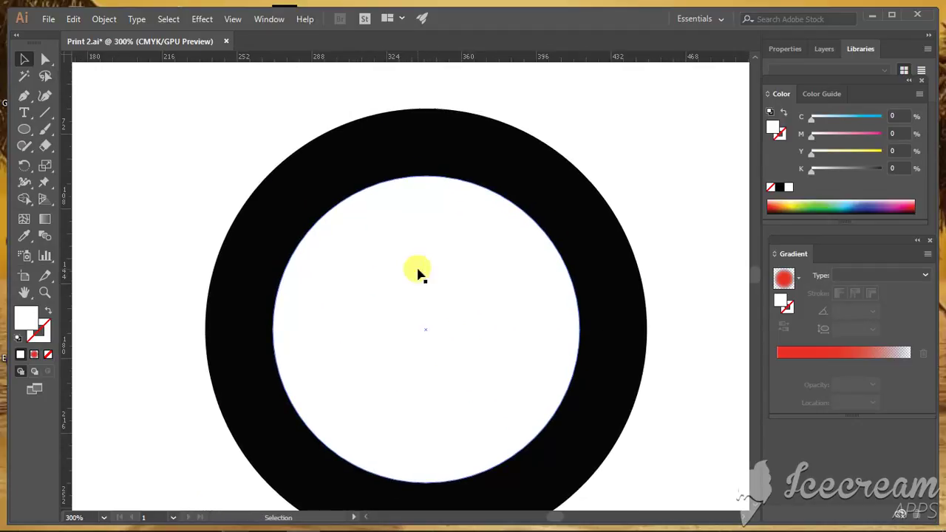
click(26, 100)
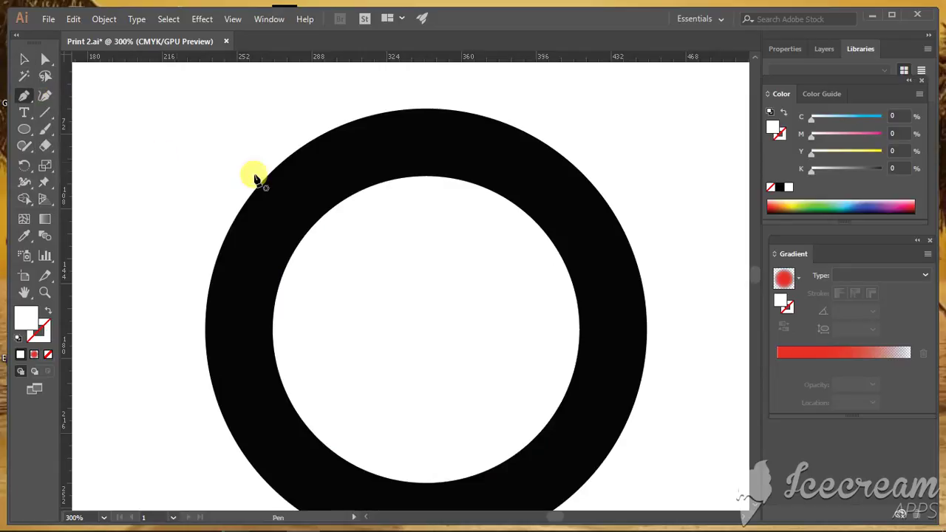
click(285, 161)
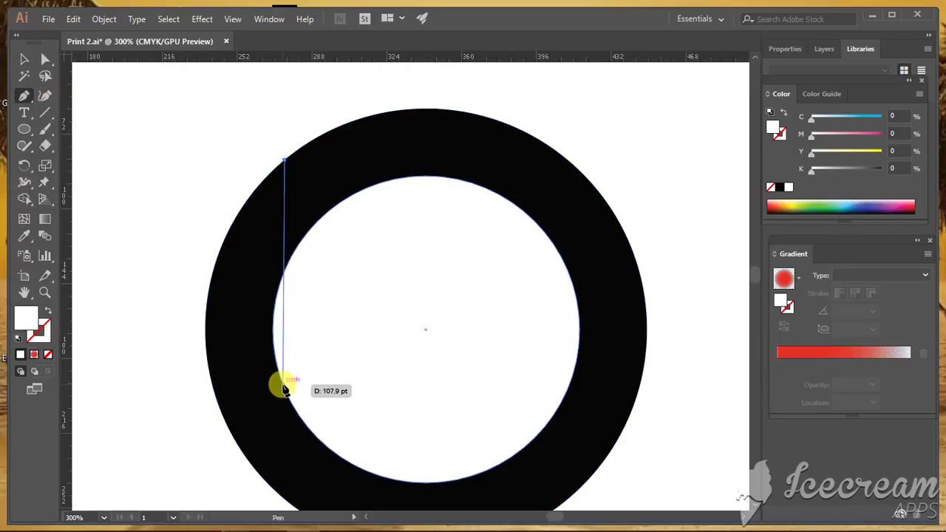
drag(285, 390, 318, 437)
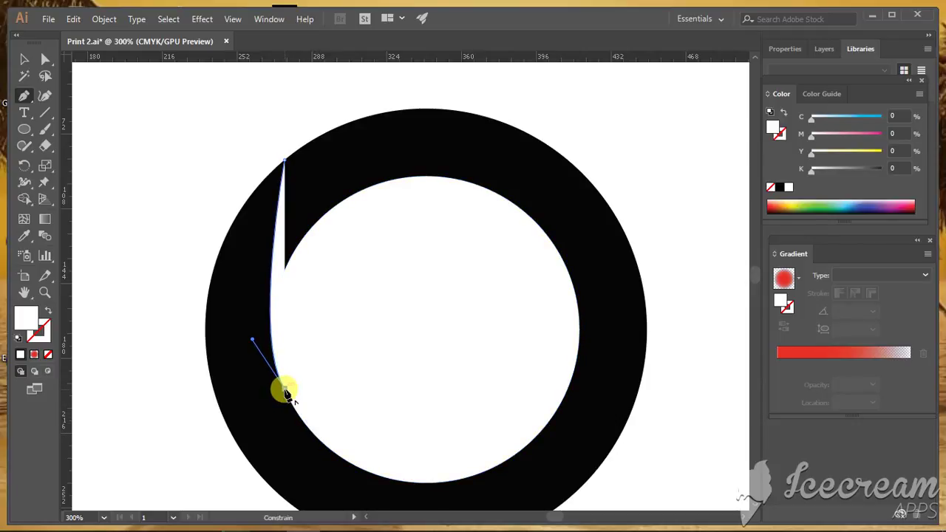
mouse_move(286, 394)
mouse_down()
mouse_move(224, 272)
mouse_move(231, 213)
mouse_up()
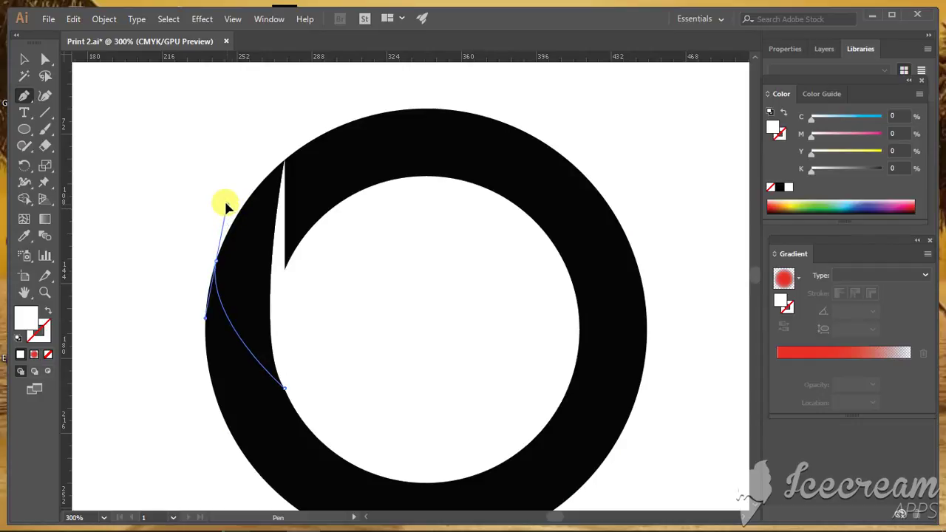
drag(227, 208, 227, 204)
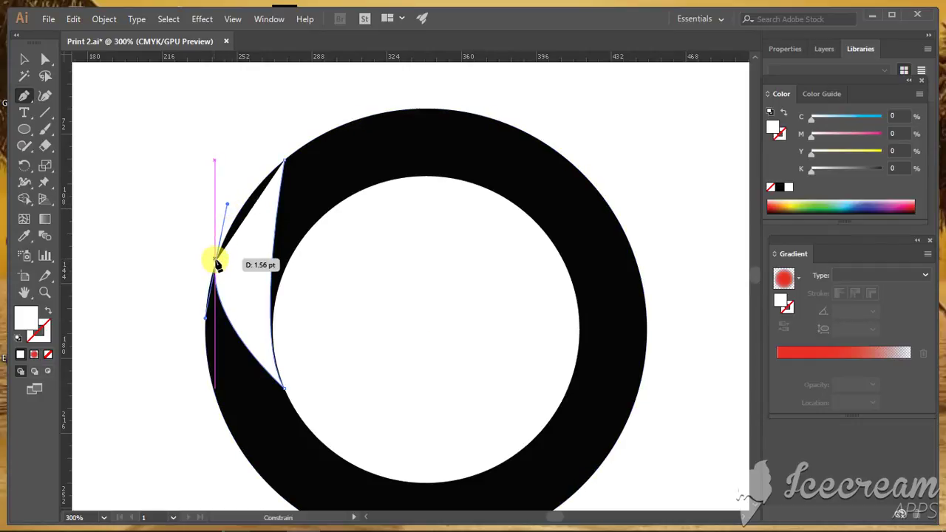
click(215, 262)
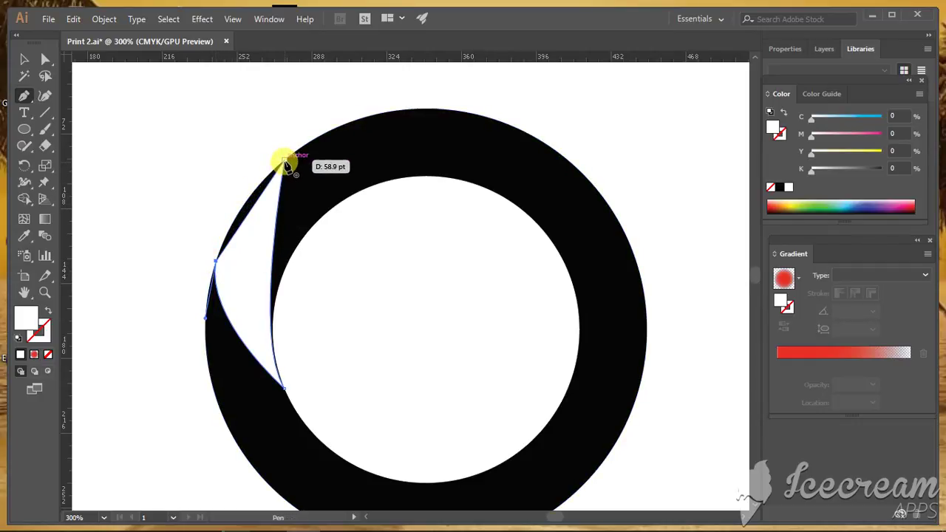
mouse_move(284, 164)
mouse_down()
mouse_move(340, 145)
mouse_move(334, 124)
mouse_up()
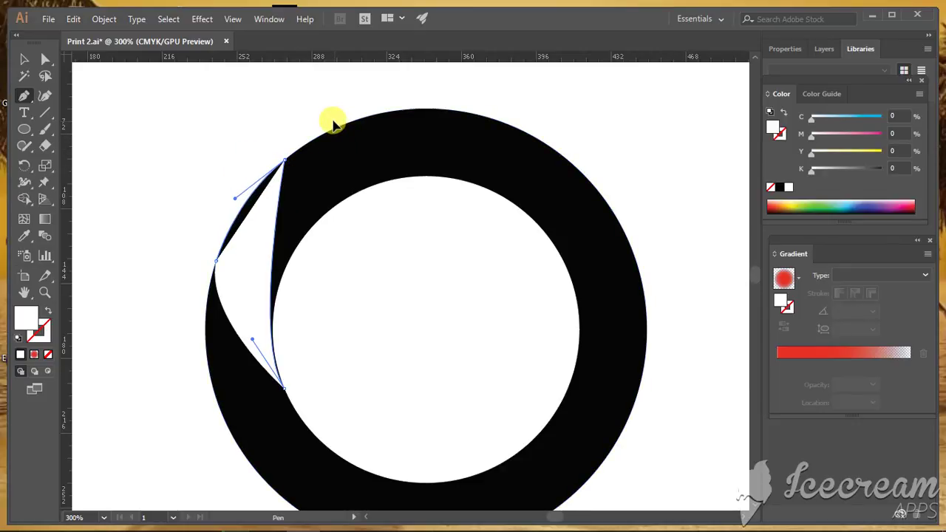
click(285, 164)
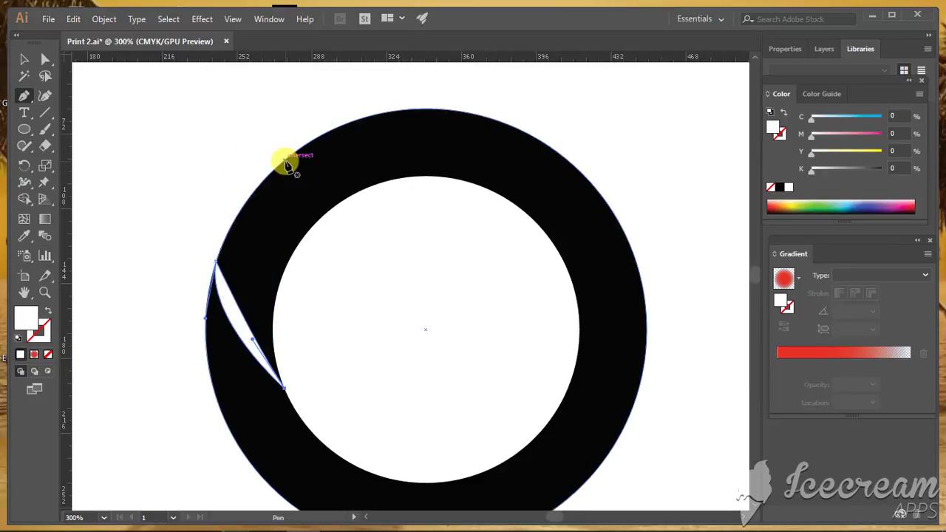
click(285, 165)
Step: Select the white blade and resize it so its inner edge meets the inner circle
click(24, 59)
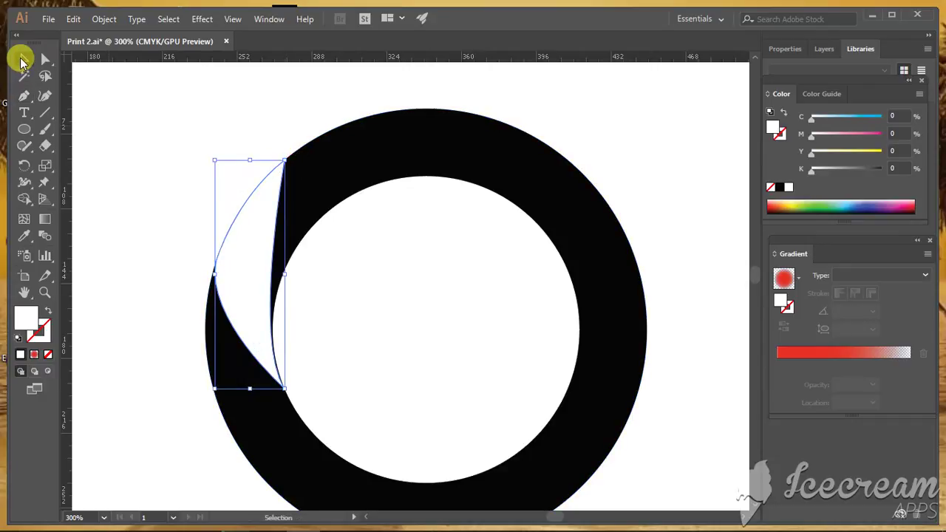
click(319, 305)
click(180, 198)
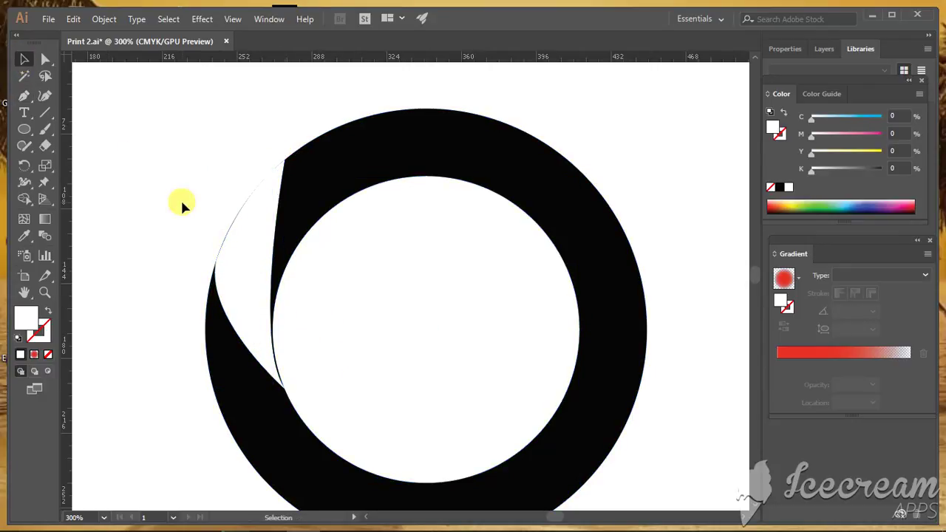
click(246, 291)
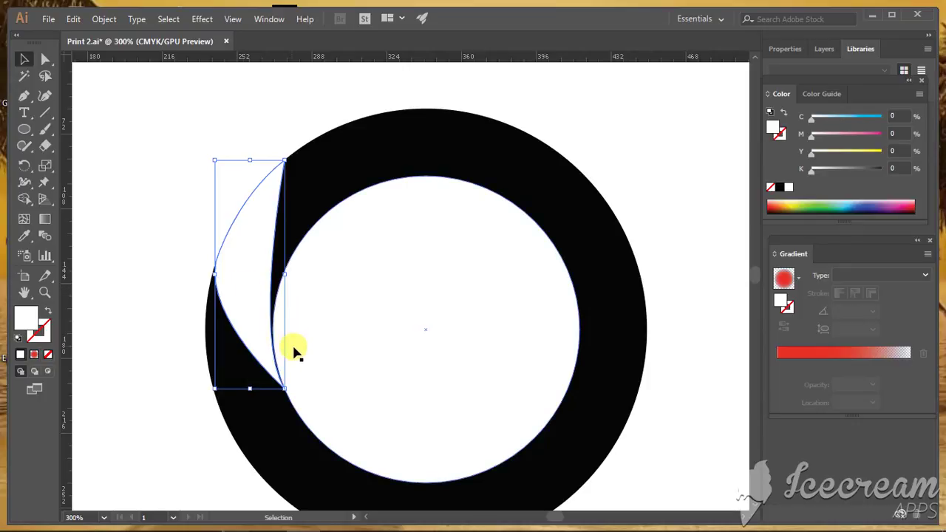
key(ctrl+plus)
key(ctrl+plus)
key(ctrl+plus)
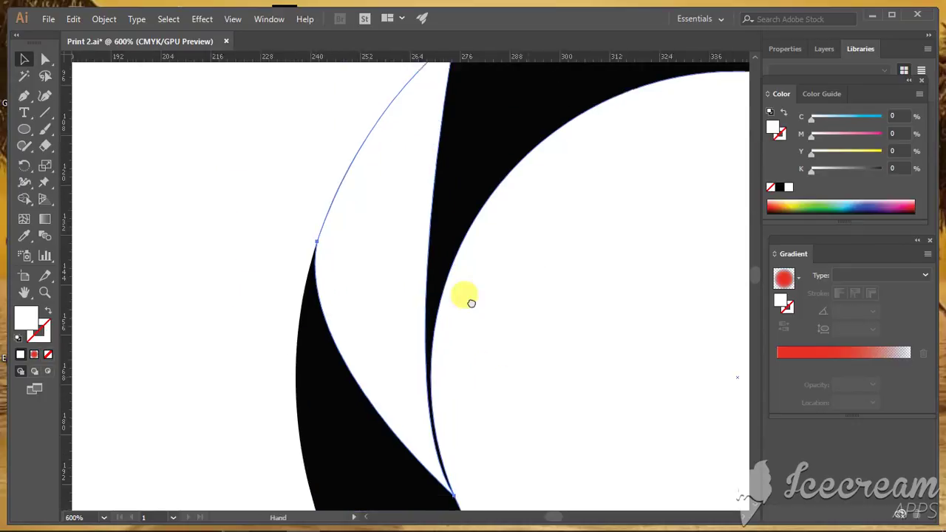
key(a)
key(v)
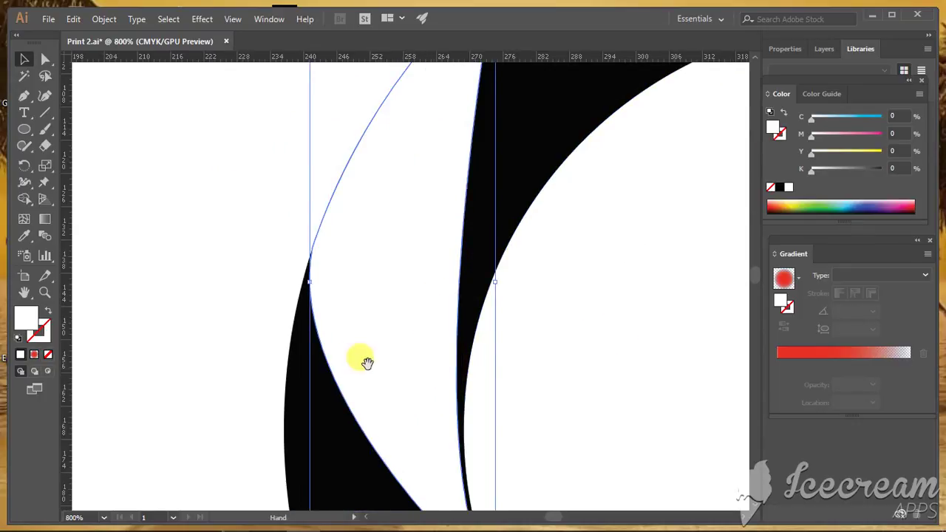
drag(363, 362, 275, 241)
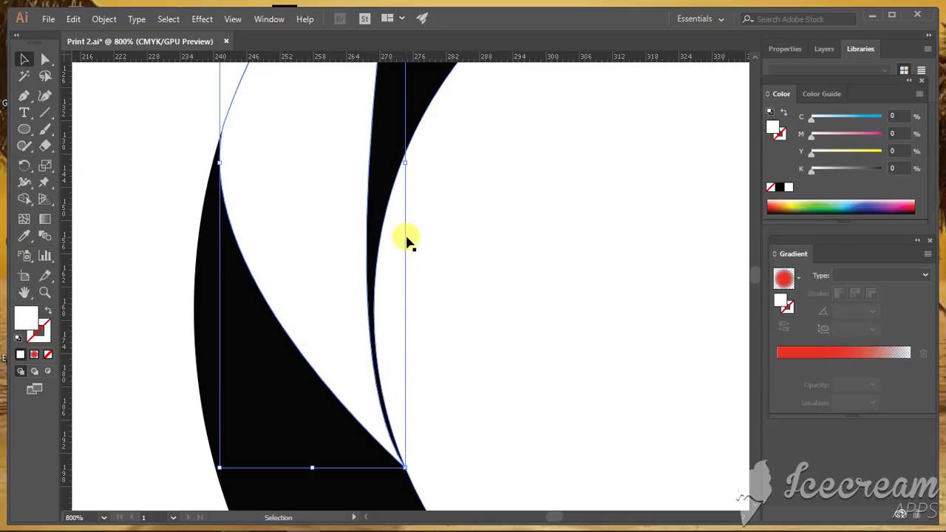
drag(405, 166, 405, 163)
Step: Deselect, then pan and zoom back out to view the whole ring
click(466, 296)
scroll(467, 296, up, 3)
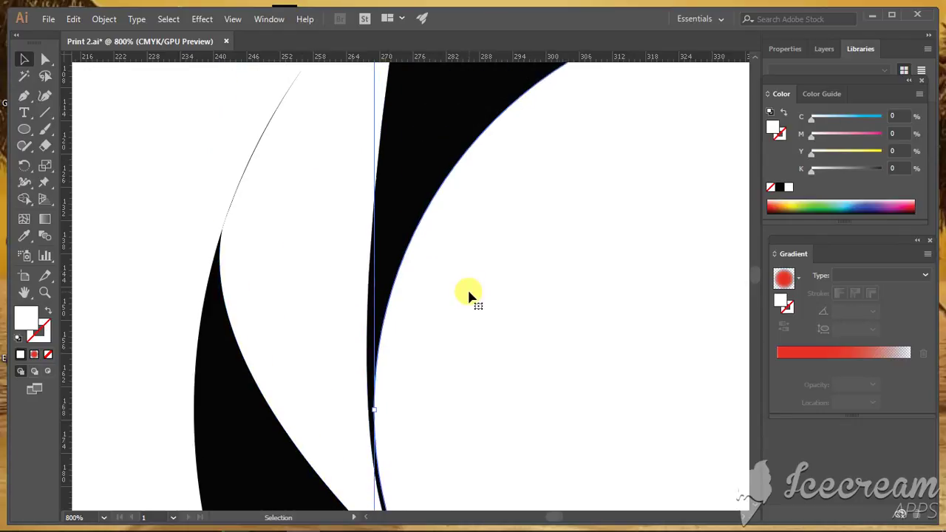
scroll(436, 311, up, 3)
click(131, 214)
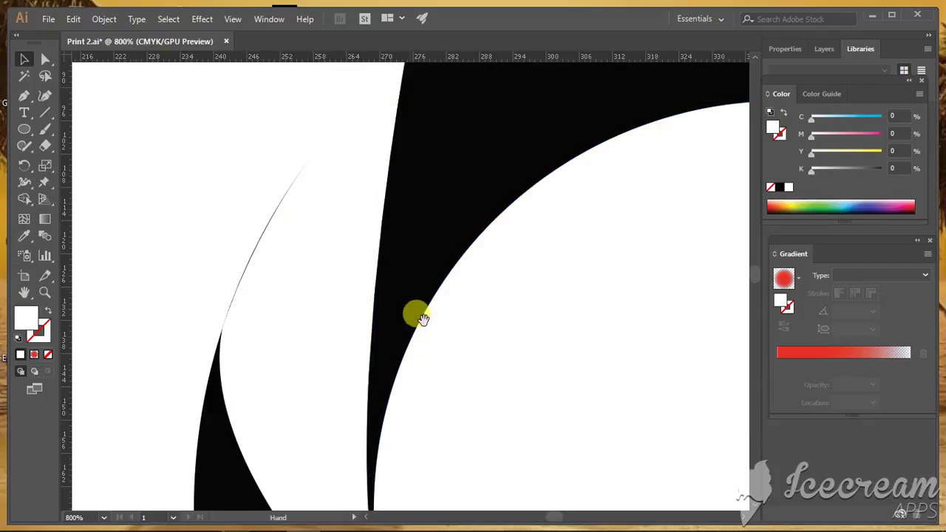
drag(491, 379, 428, 238)
drag(393, 304, 391, 231)
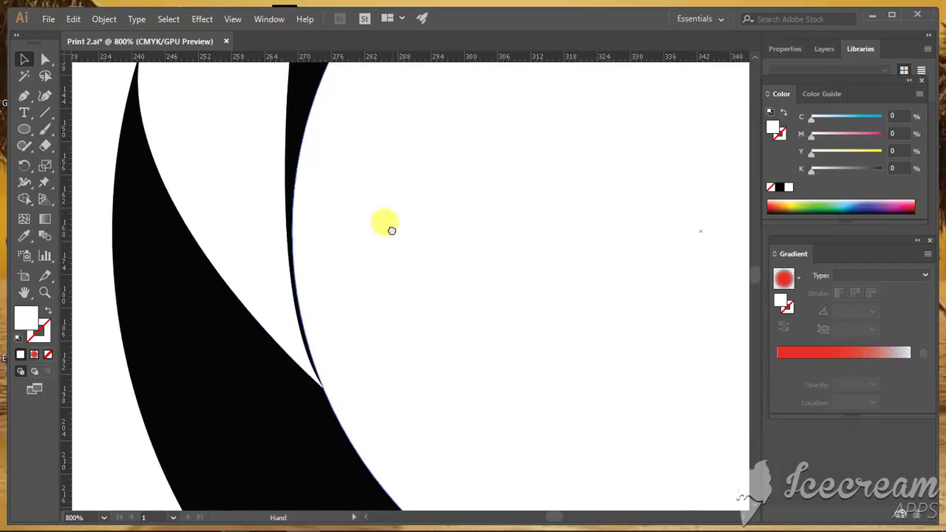
scroll(392, 232, down, 1)
scroll(391, 233, down, 2)
Step: Alt-drag a copy of the blade to the ring's top and rotate it along the curve
scroll(392, 232, down, 1)
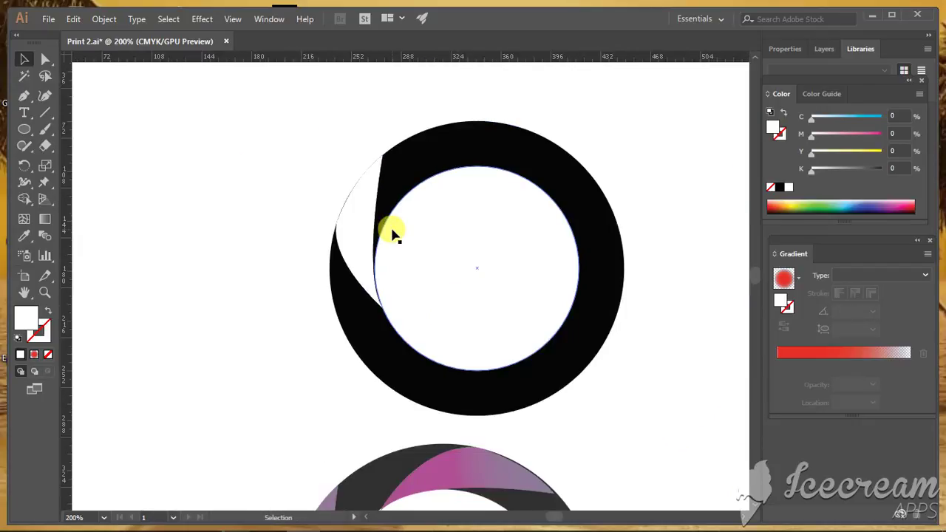
click(367, 220)
drag(367, 220, 468, 136)
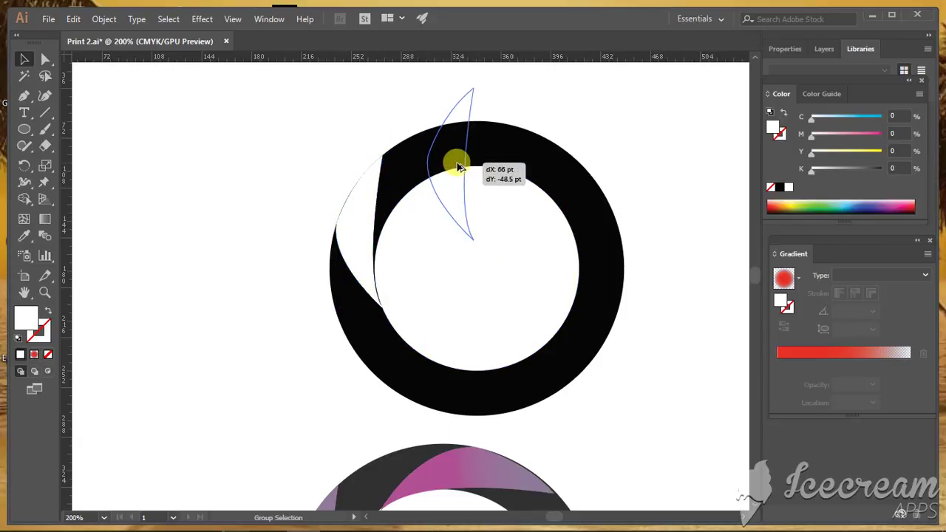
drag(473, 77, 558, 195)
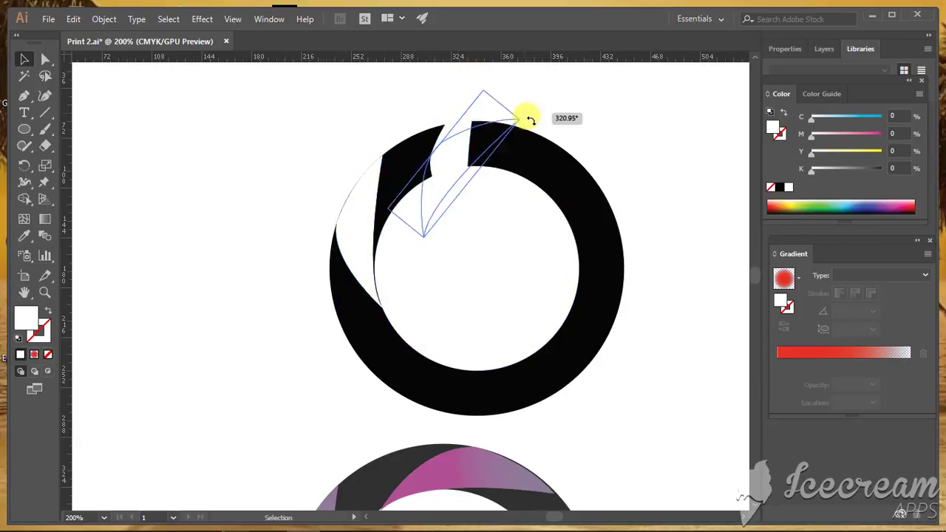
drag(468, 170, 547, 167)
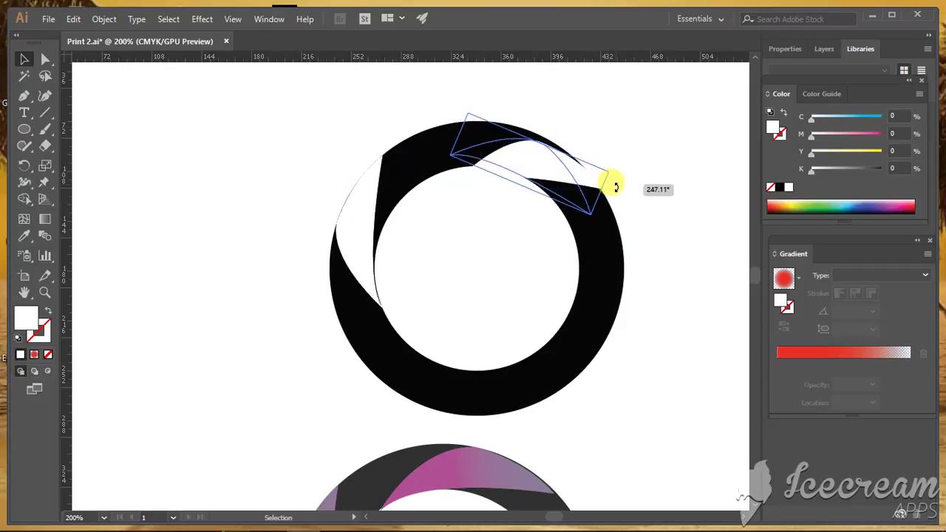
mouse_move(615, 152)
mouse_down()
mouse_move(589, 141)
mouse_move(571, 166)
mouse_move(555, 164)
mouse_up()
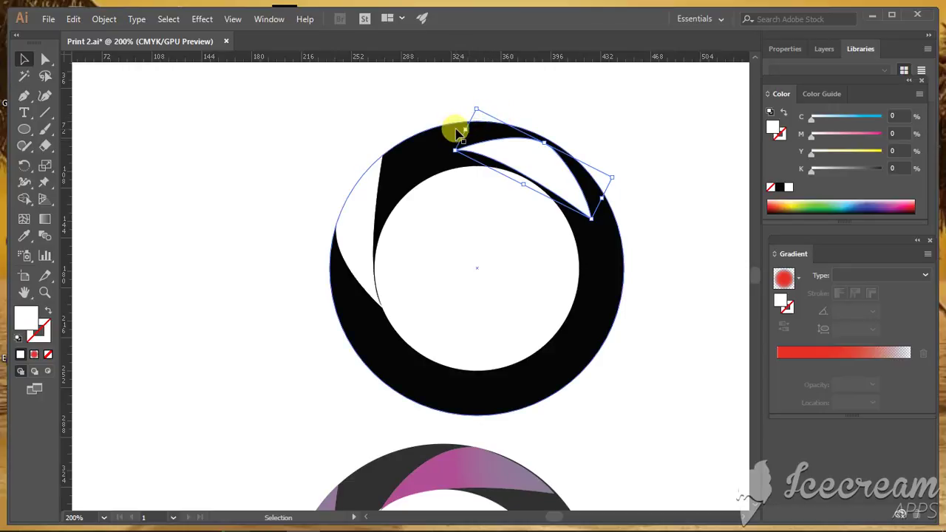
drag(458, 133, 439, 144)
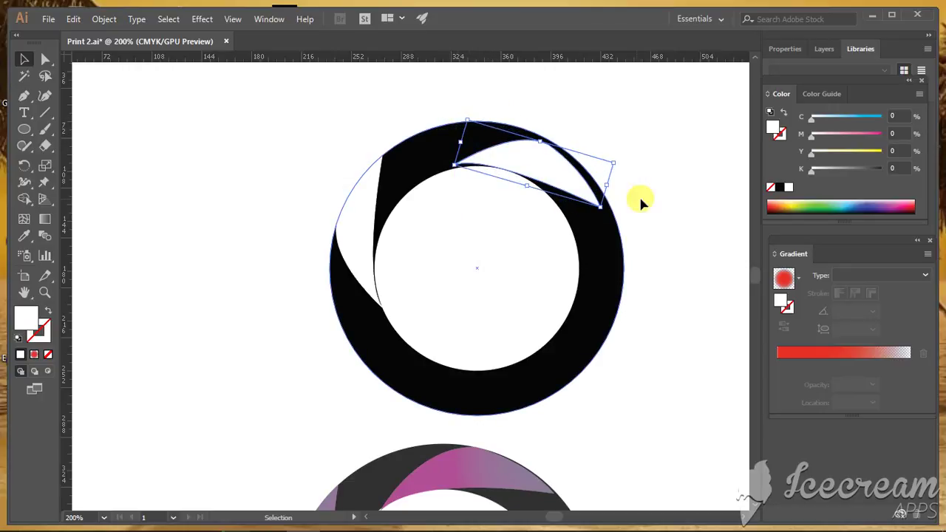
Step: Refine the top blade's angle and nudge it into place with the arrow keys
click(636, 199)
drag(554, 186, 538, 179)
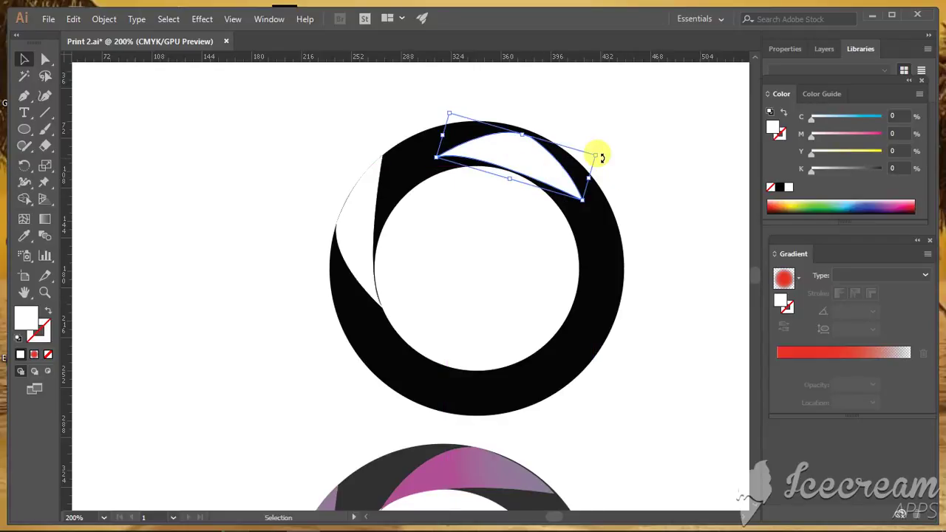
drag(602, 157, 601, 143)
click(624, 131)
click(527, 160)
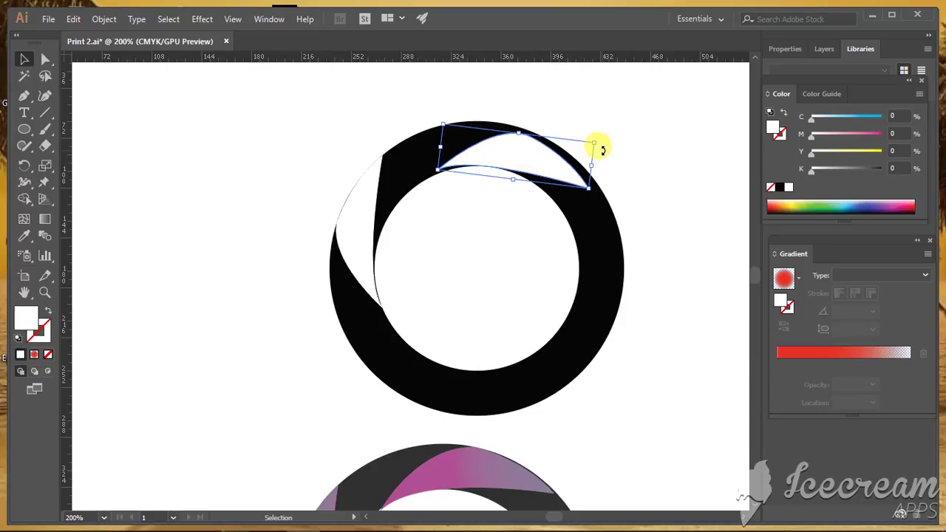
mouse_move(605, 151)
mouse_down()
mouse_move(561, 163)
mouse_move(597, 142)
mouse_move(600, 174)
mouse_up()
key(ctrl+z)
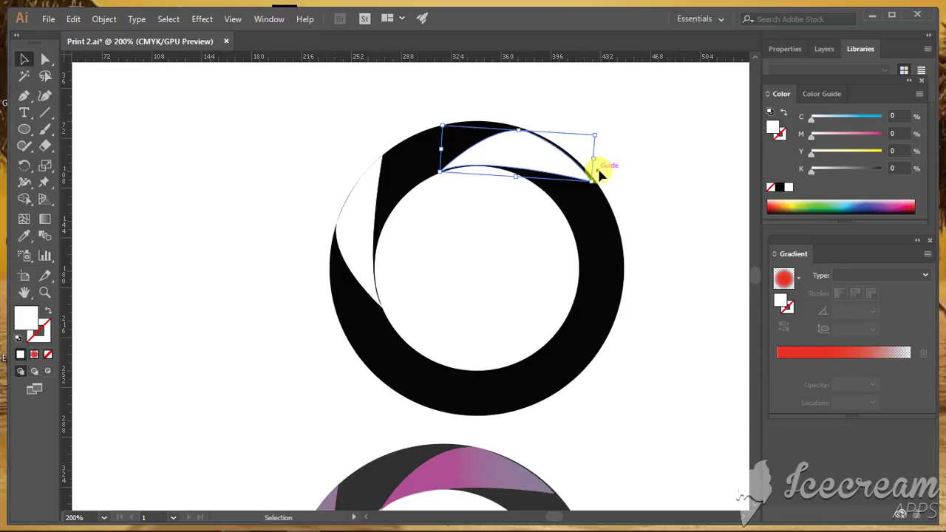
key(Right)
key(Right)
key(Down)
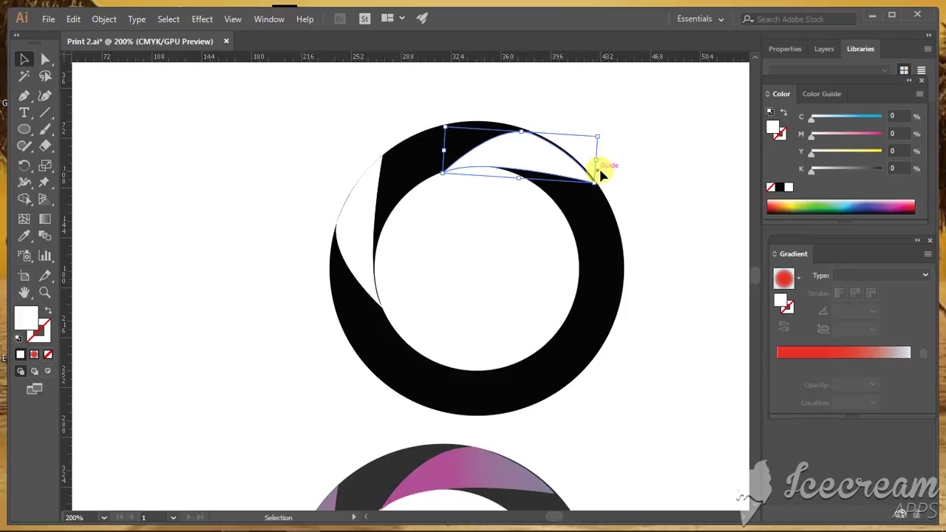
key(Right)
key(Up)
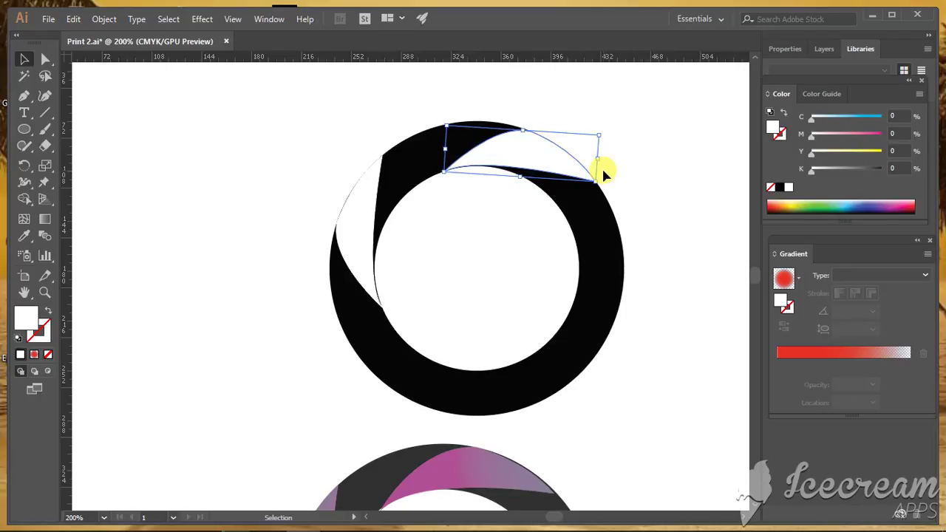
Step: Place a copy of the top blade on the ring's right side, rotated near vertical
click(640, 210)
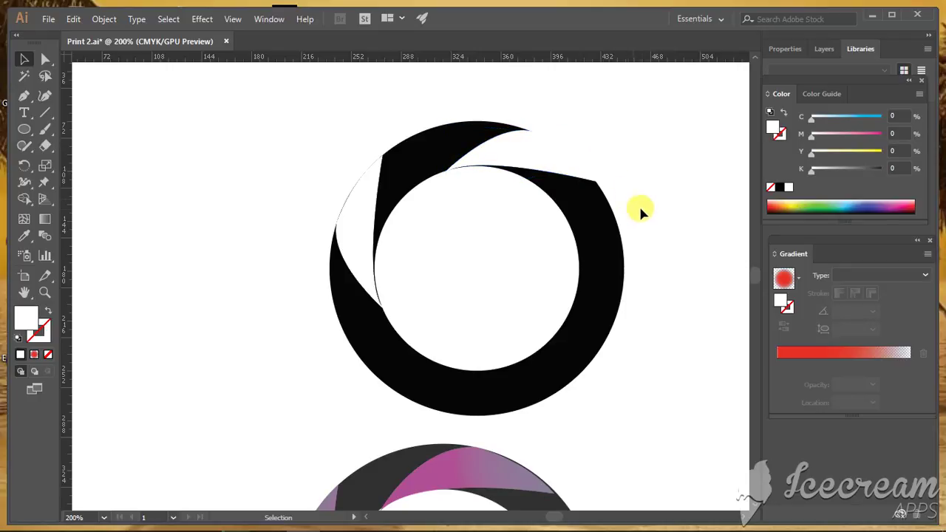
click(549, 159)
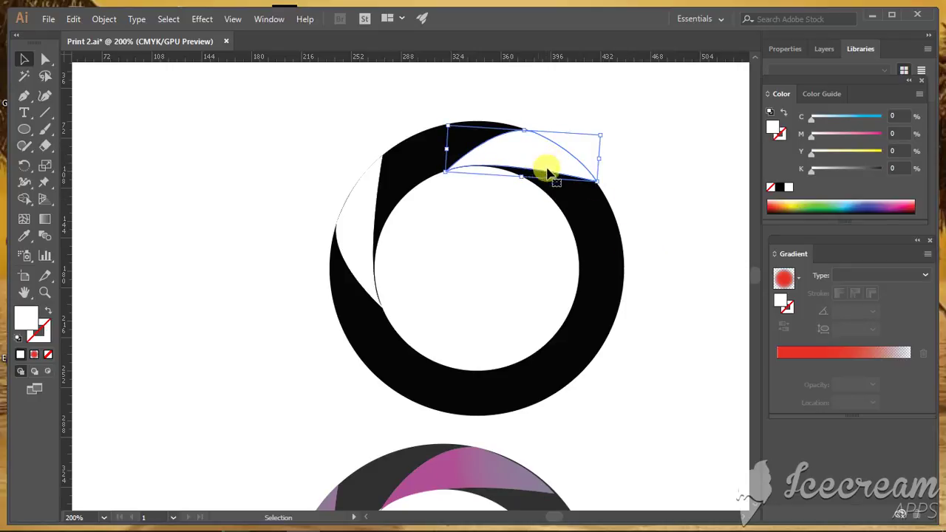
drag(550, 173, 599, 277)
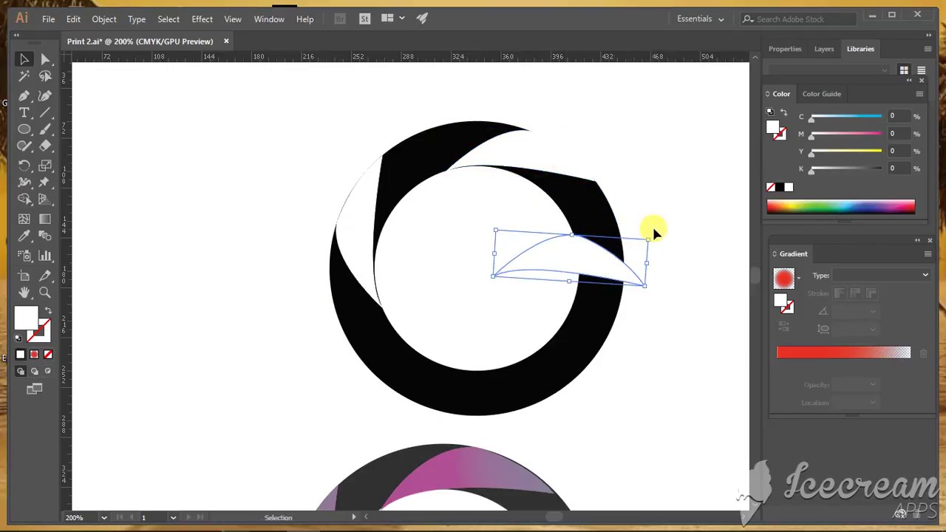
drag(657, 244, 610, 332)
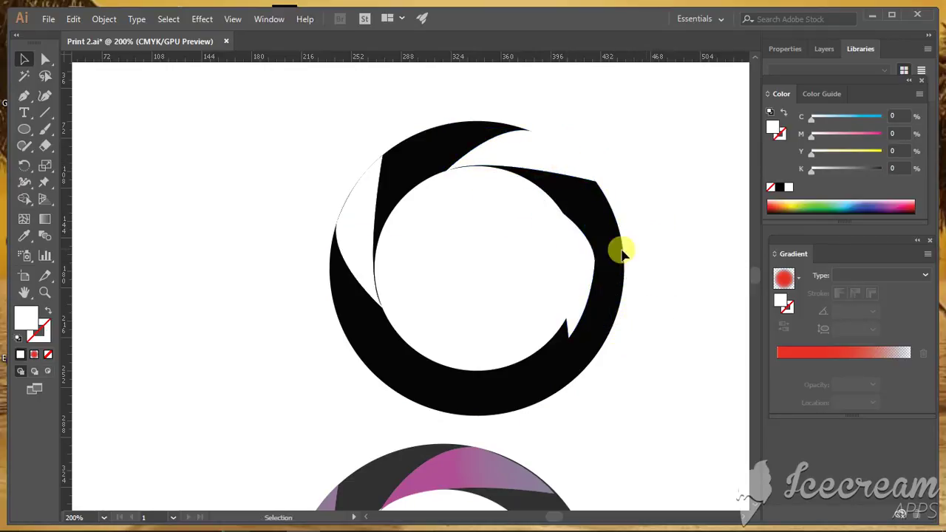
drag(580, 256, 599, 276)
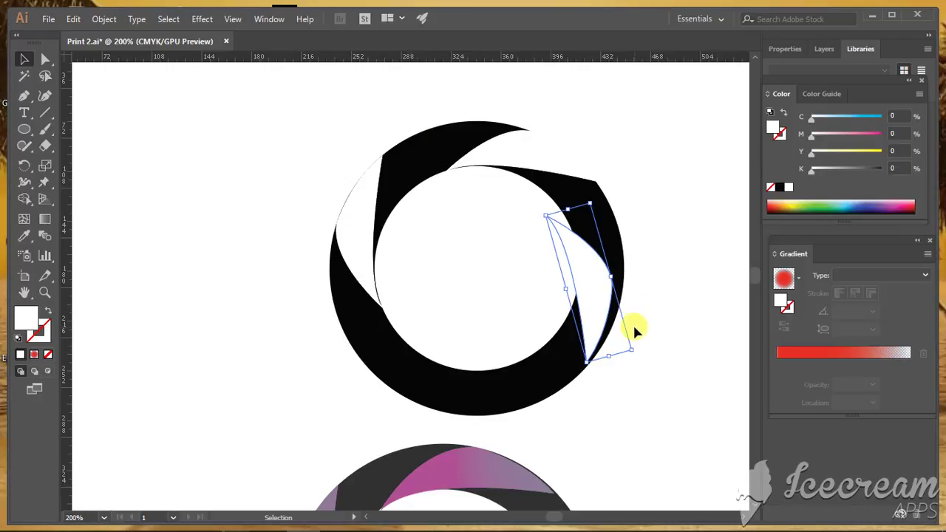
Step: Rotate the crescent upright and nudge it down onto the ring's right edge
drag(631, 341, 613, 356)
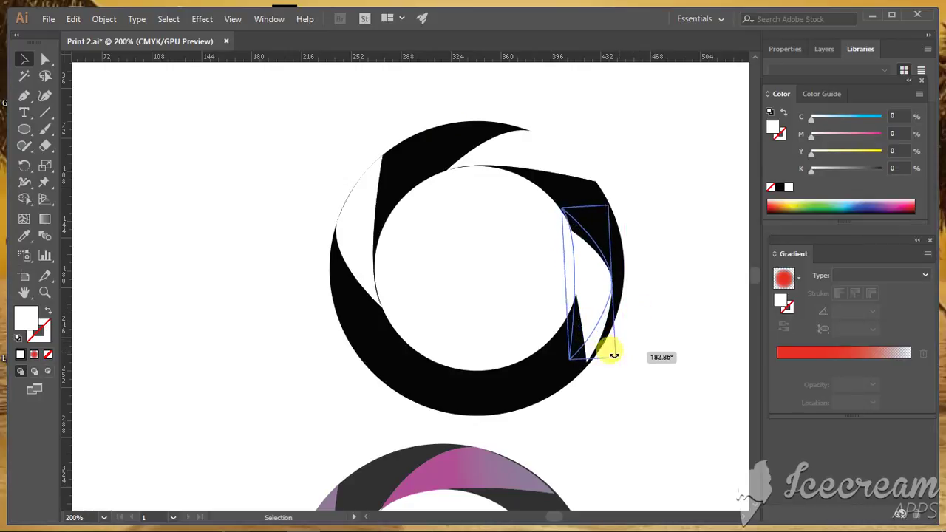
key(Down)
key(Down)
key(Down)
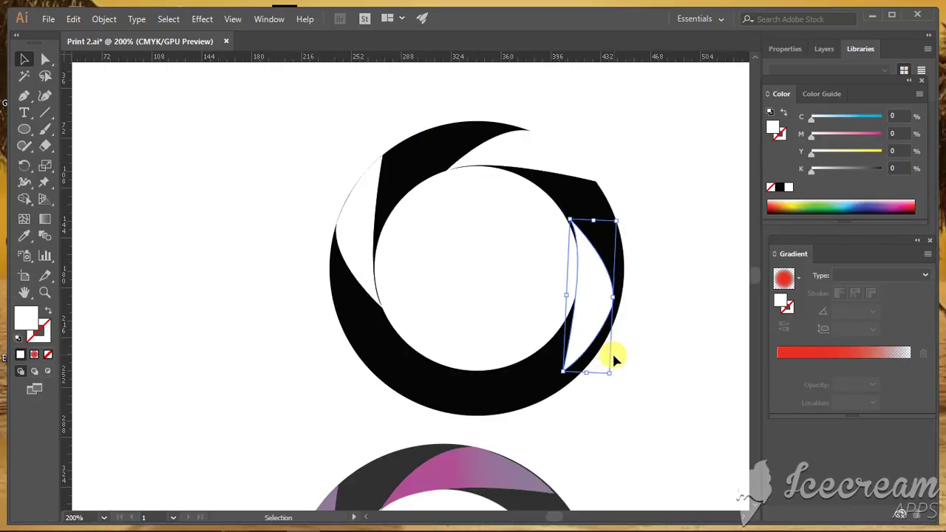
key(Down)
key(Down)
key(Down)
key(Down)
key(Down)
key(Down)
key(Right)
key(Right)
key(Down)
key(Down)
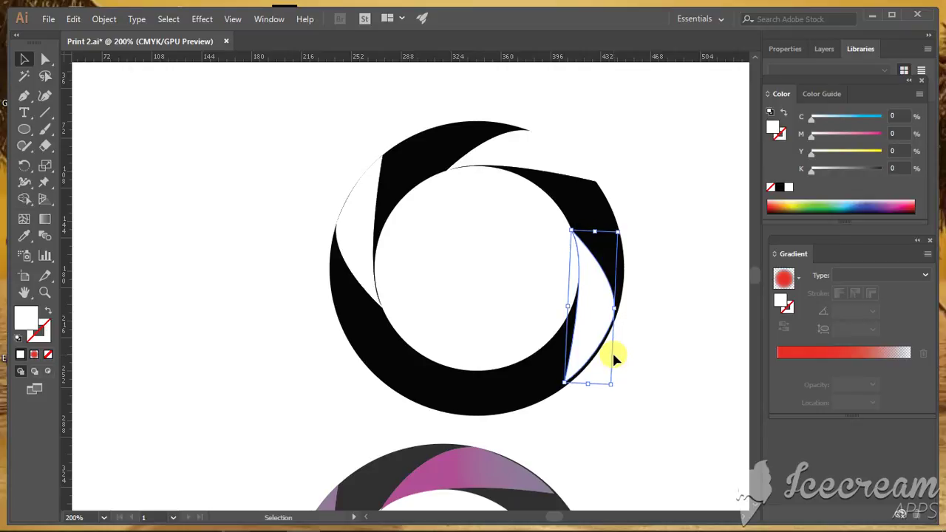
key(Down)
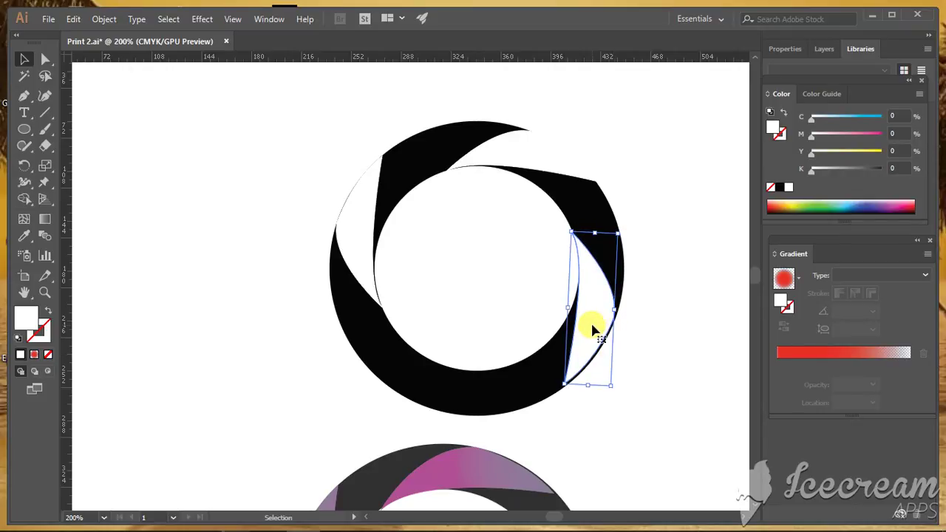
key(Down)
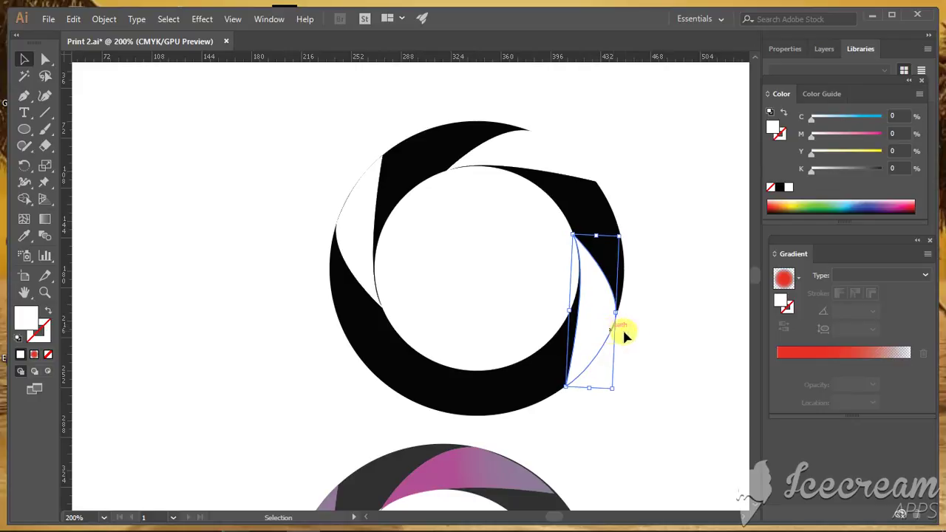
Step: Copy the crescent to the ring's bottom, rotate it, and nudge it into place
click(679, 318)
scroll(676, 314, down, 3)
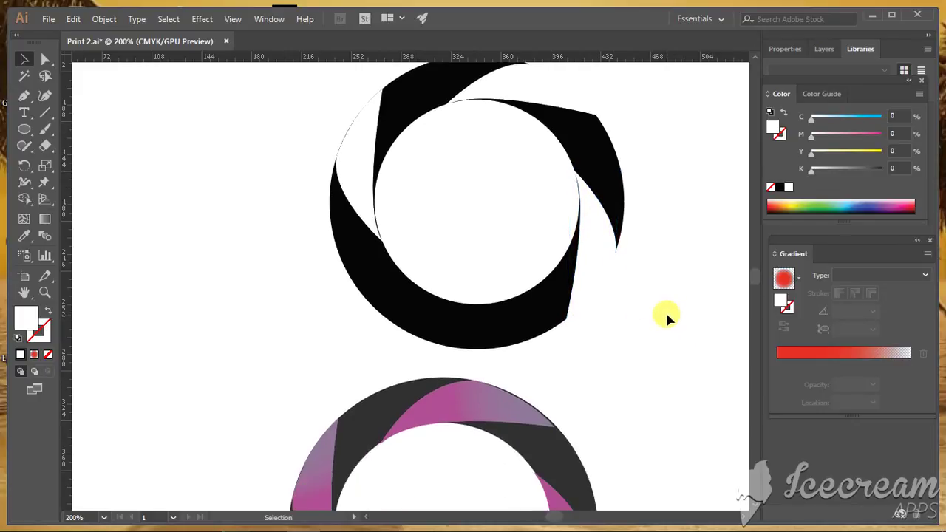
key(a)
drag(613, 255, 480, 325)
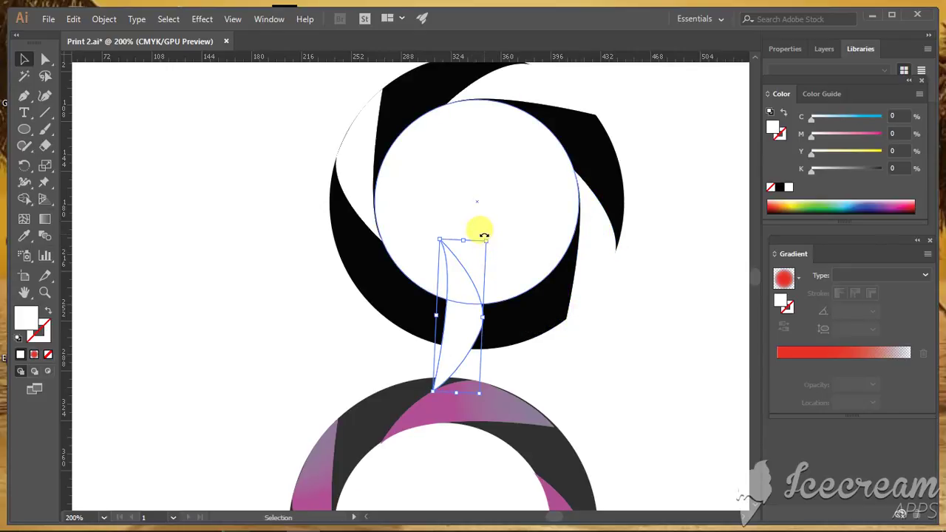
drag(484, 236, 511, 319)
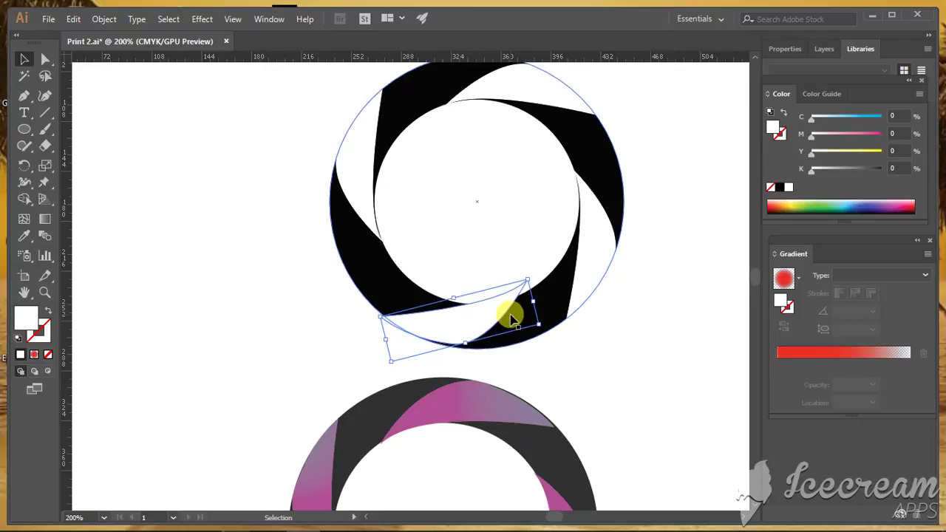
key(Down)
key(Down)
key(Down)
key(Down)
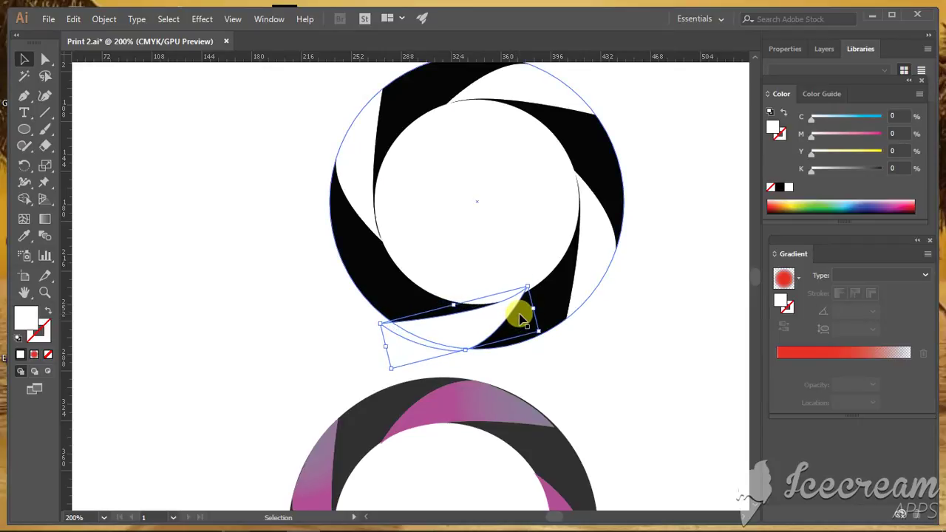
key(Down)
key(Down)
key(Down)
key(Up)
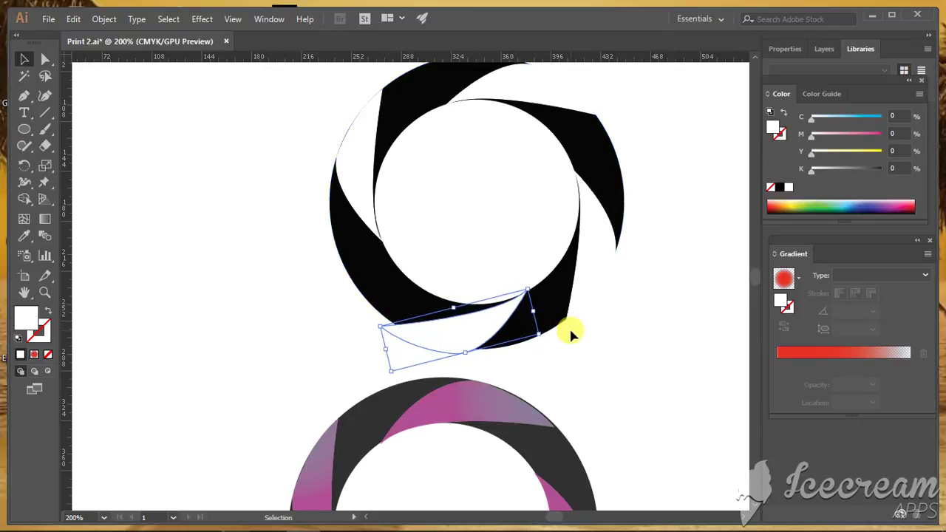
key(Up)
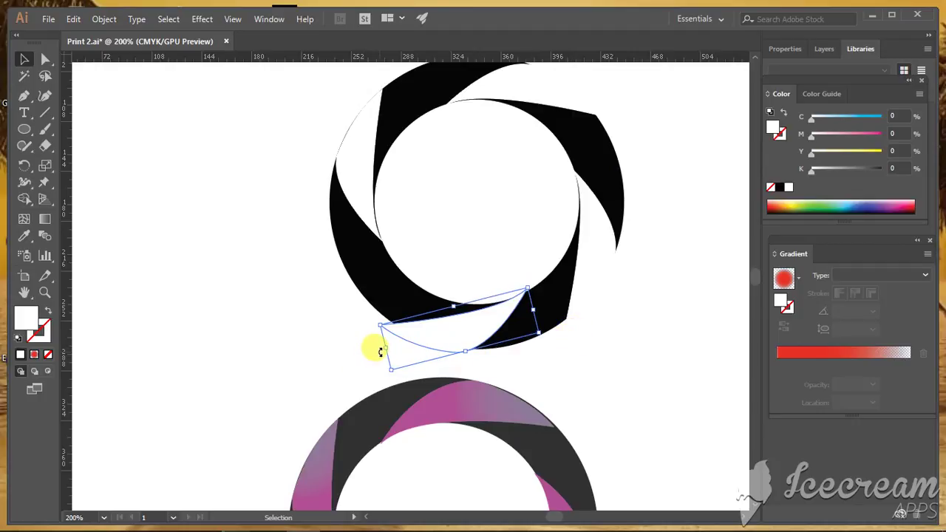
Step: Fine-tune the bottom crescent's rotation to a flatter angle and check its fit
drag(380, 351, 372, 339)
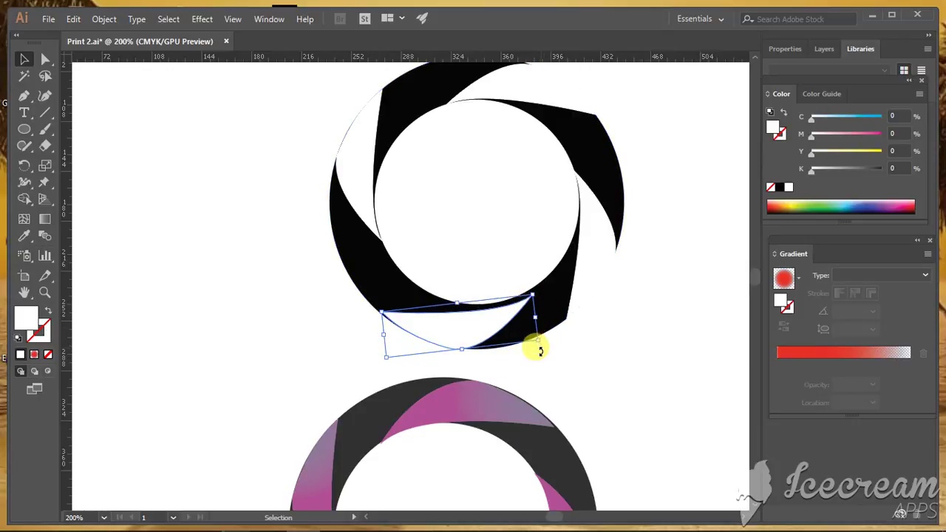
drag(537, 352, 536, 347)
drag(546, 343, 548, 341)
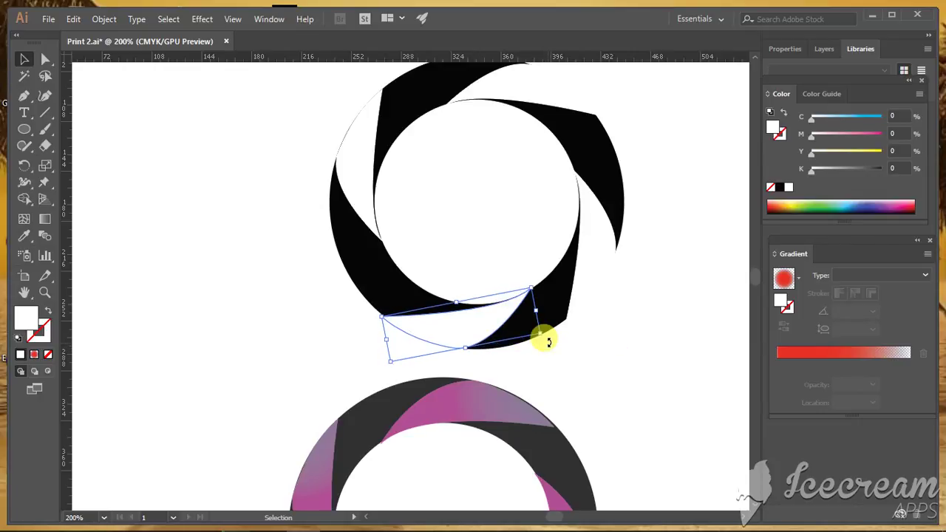
click(572, 397)
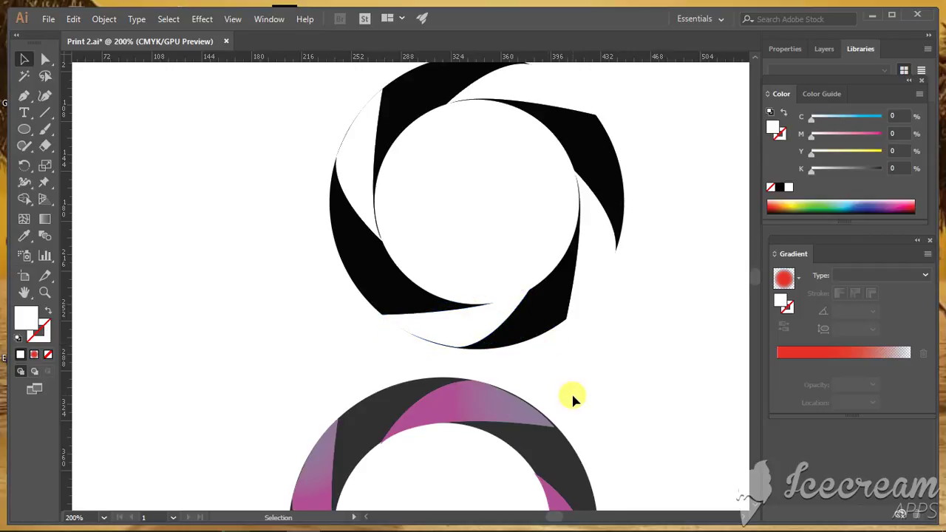
click(482, 335)
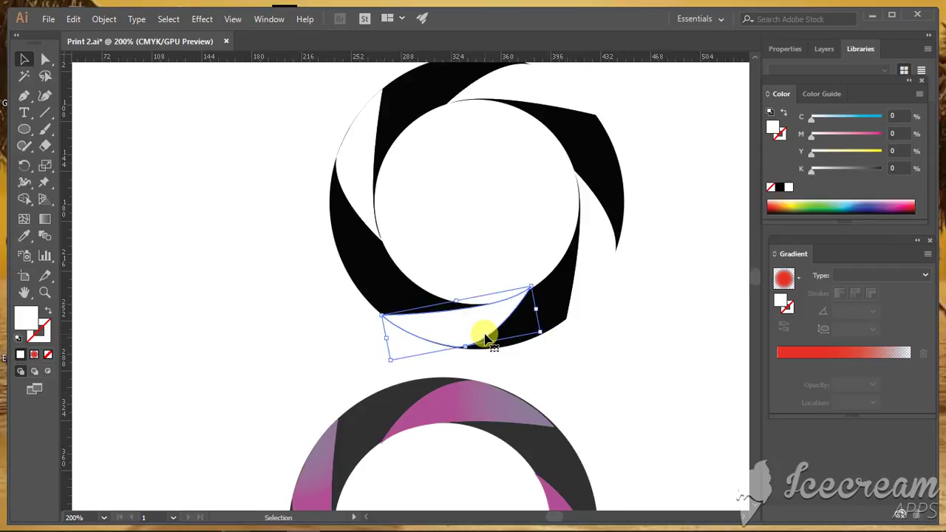
click(567, 376)
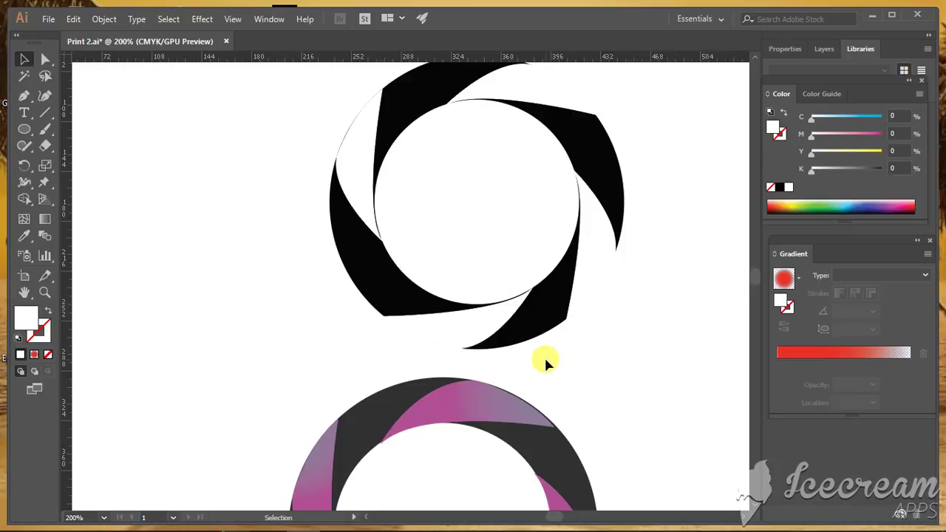
scroll(544, 355, up, 2)
click(578, 342)
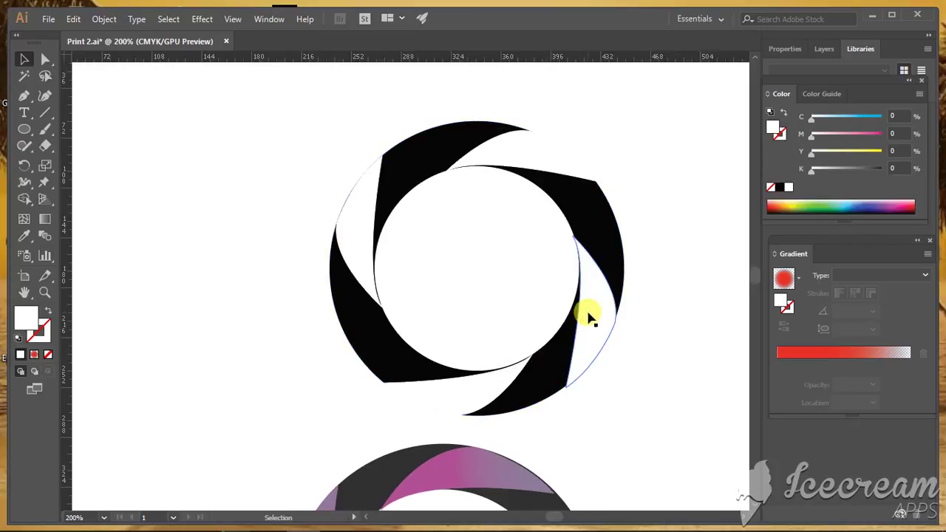
Step: Nudge the left sliver right and down with Direct Selection and rotate it slightly
click(489, 377)
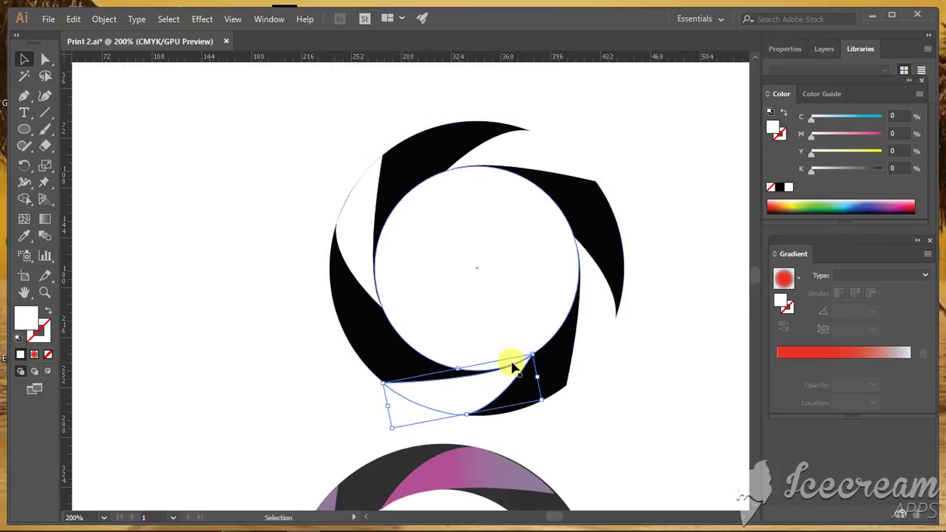
click(363, 260)
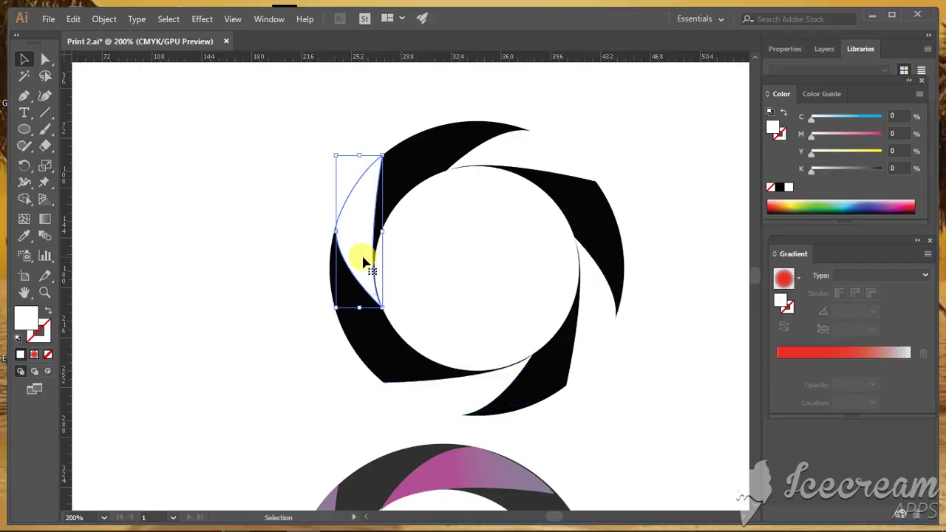
key(a)
key(Right)
key(Down)
key(Down)
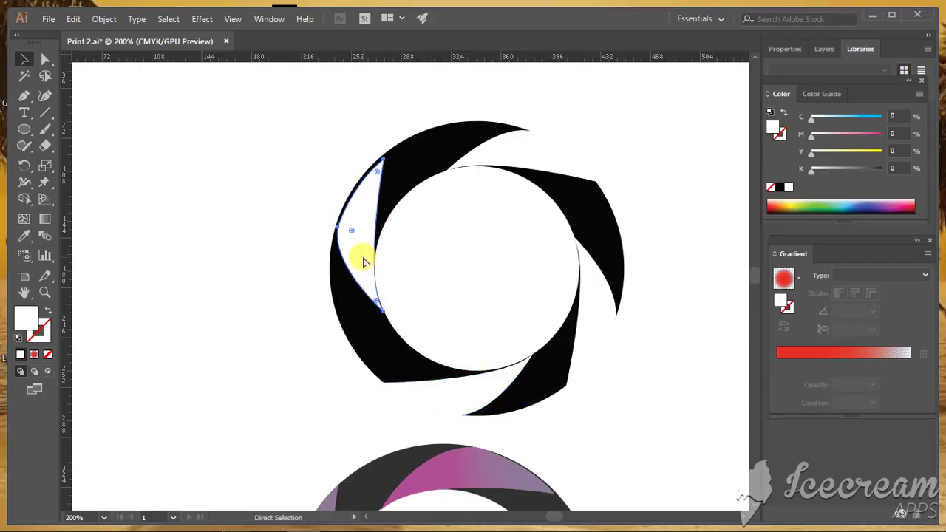
key(v)
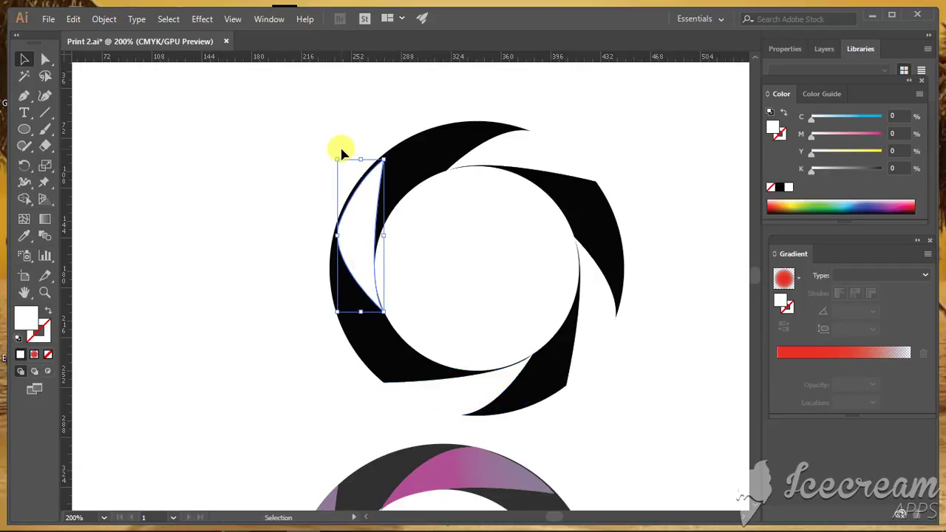
drag(342, 153, 340, 155)
Step: Select the top and left blade slivers together
click(436, 231)
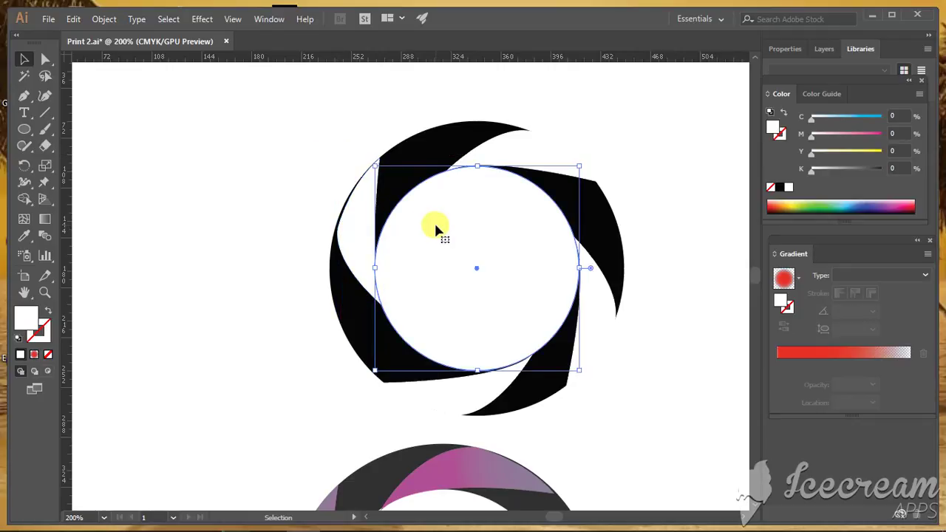
click(356, 233)
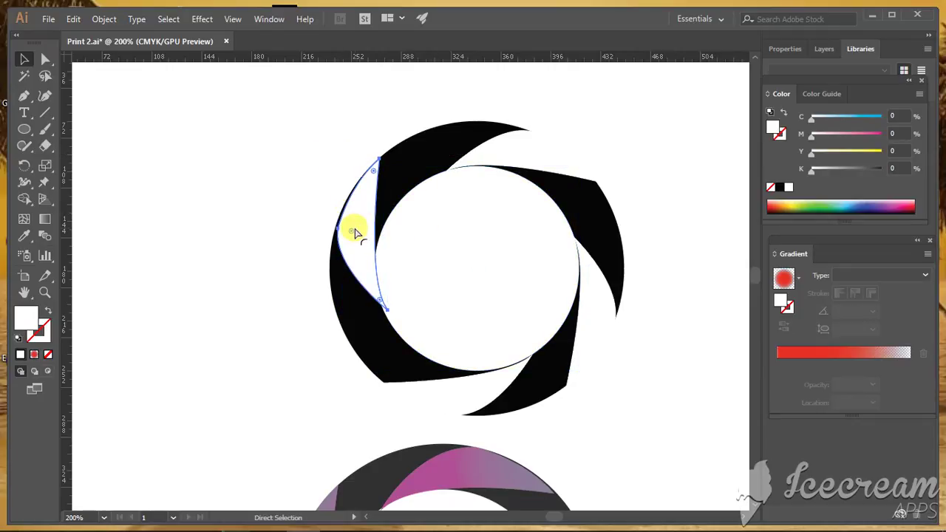
key(a)
key(v)
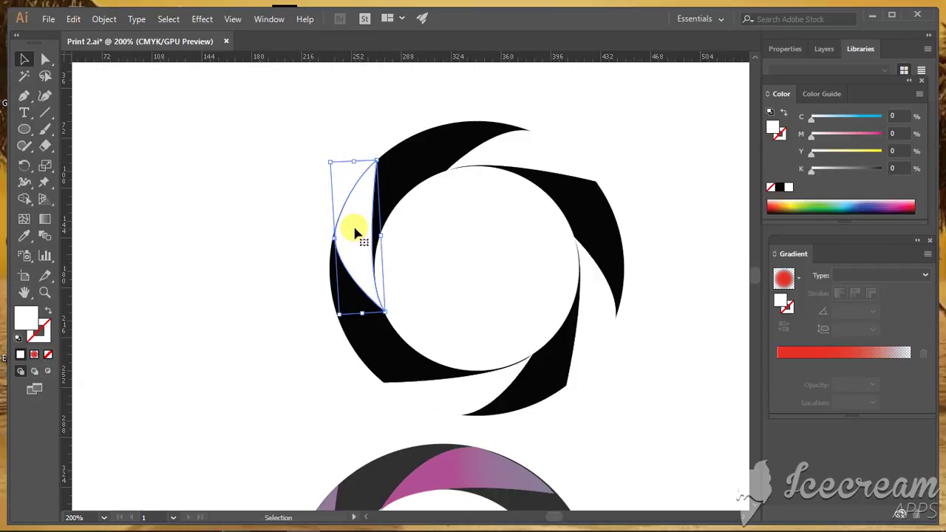
click(637, 375)
click(549, 159)
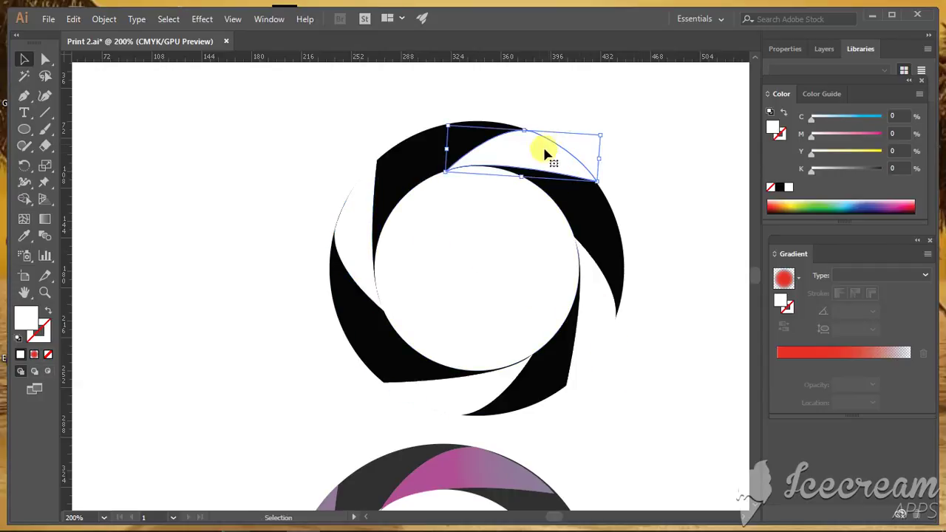
shift+click(363, 207)
Step: Fill all the blade slivers magenta F21188, then deselect and zoom out
shift+click(439, 395)
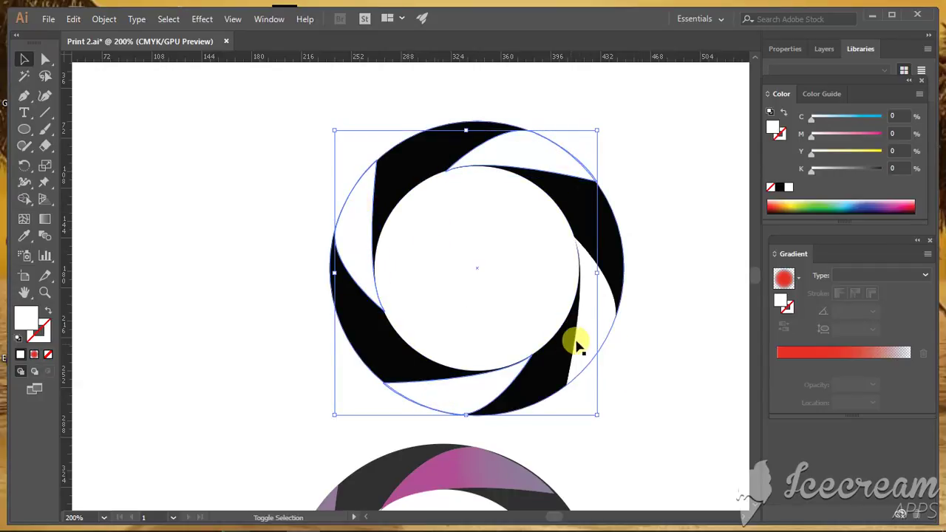
shift+click(574, 337)
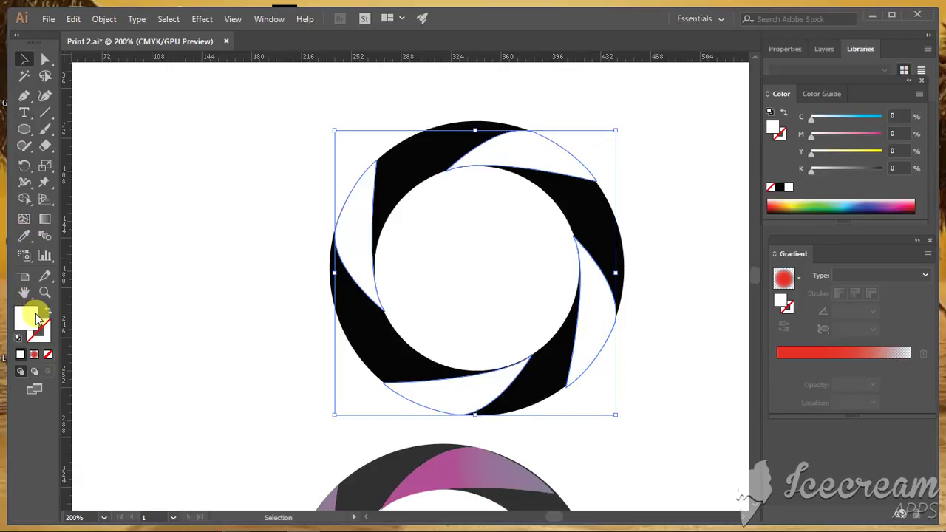
double_click(30, 315)
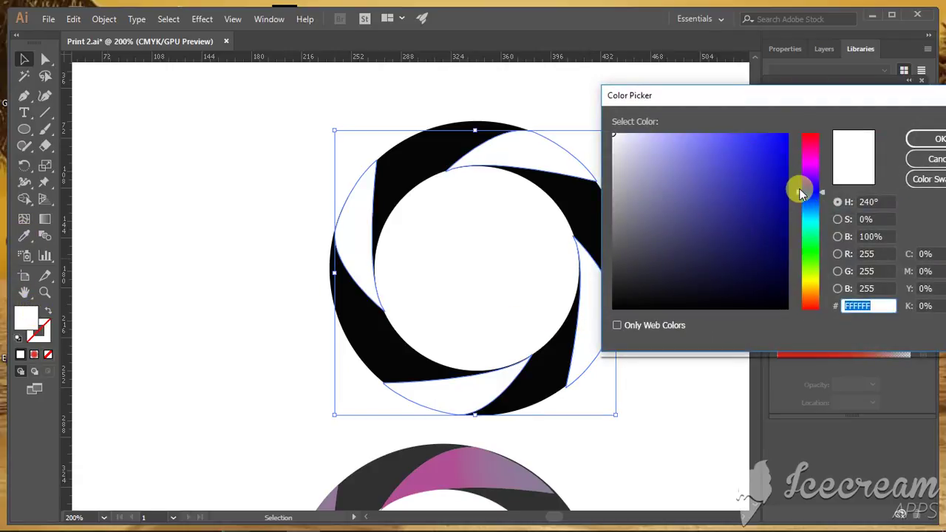
drag(804, 190, 808, 157)
click(775, 141)
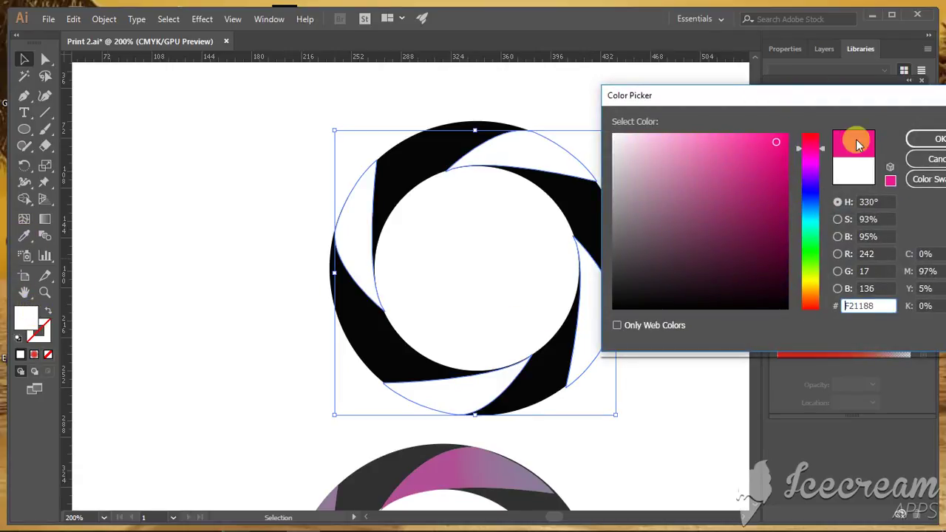
click(920, 139)
click(660, 252)
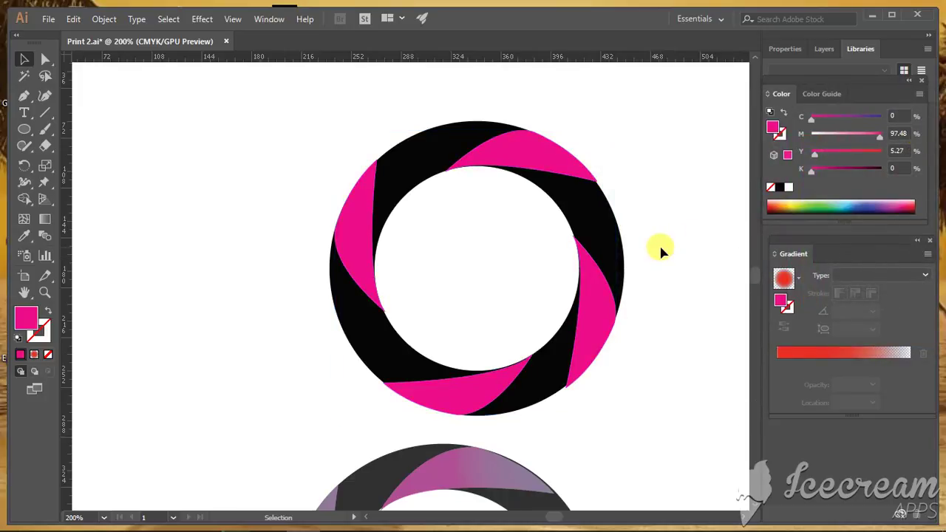
key(ctrl+minus)
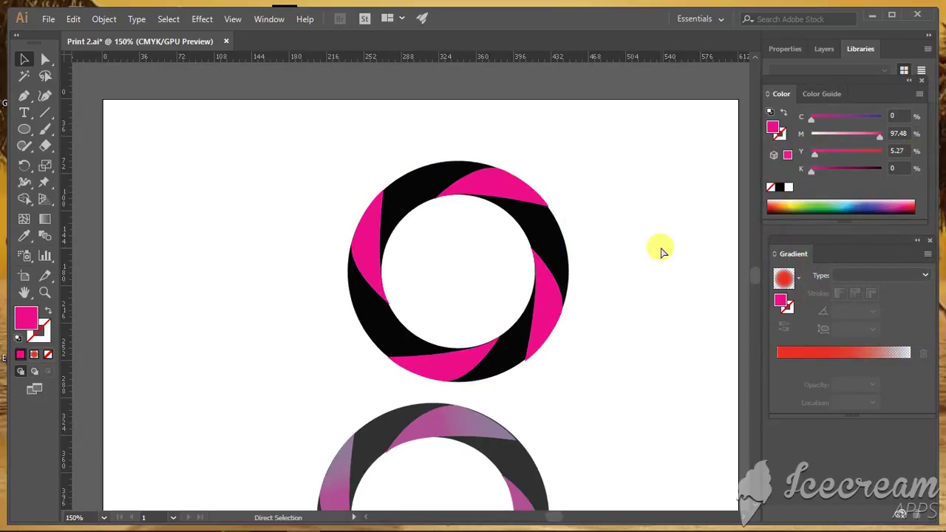
Step: Move and rotate the left pink blade so it fits the black ring
key(ctrl+plus)
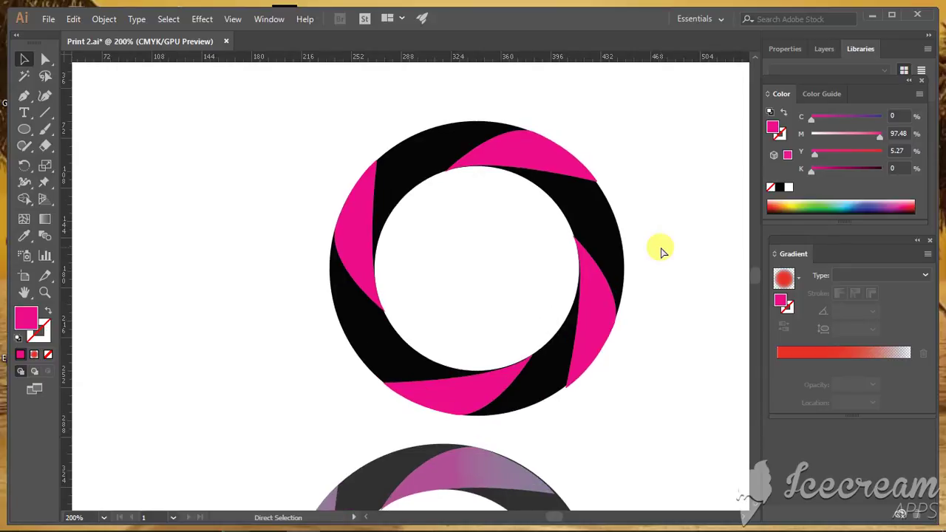
click(428, 380)
click(625, 258)
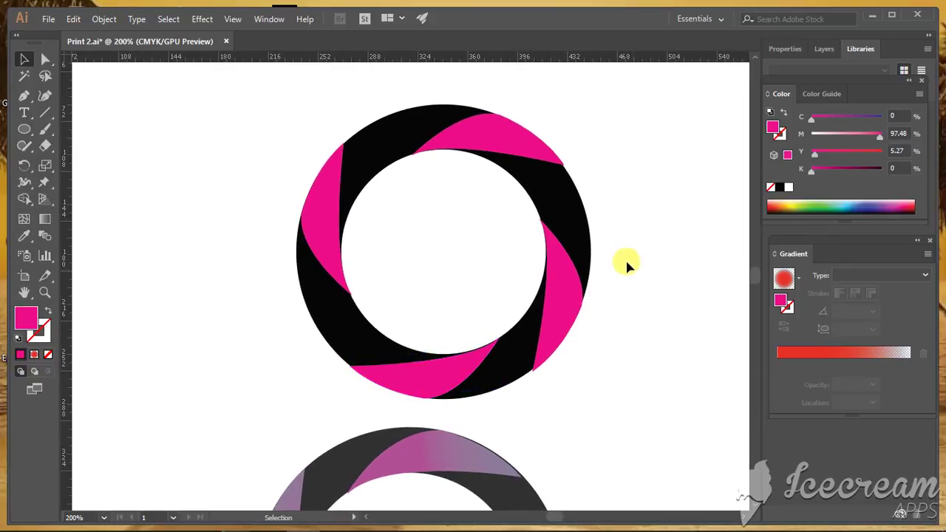
click(567, 212)
click(648, 244)
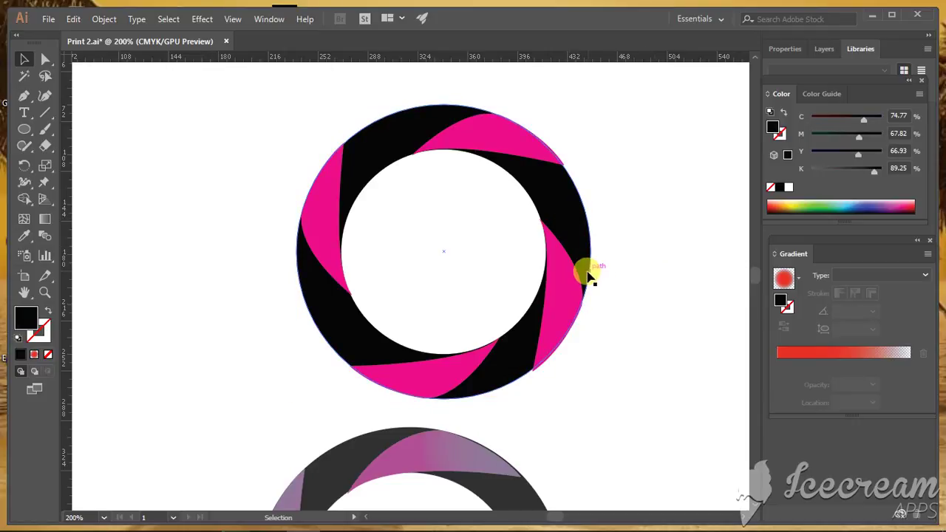
click(334, 230)
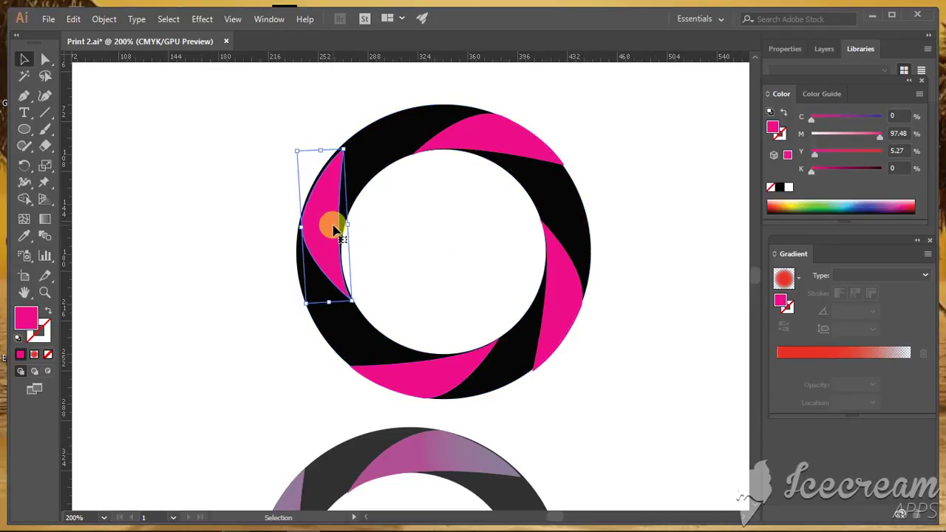
drag(334, 231, 344, 239)
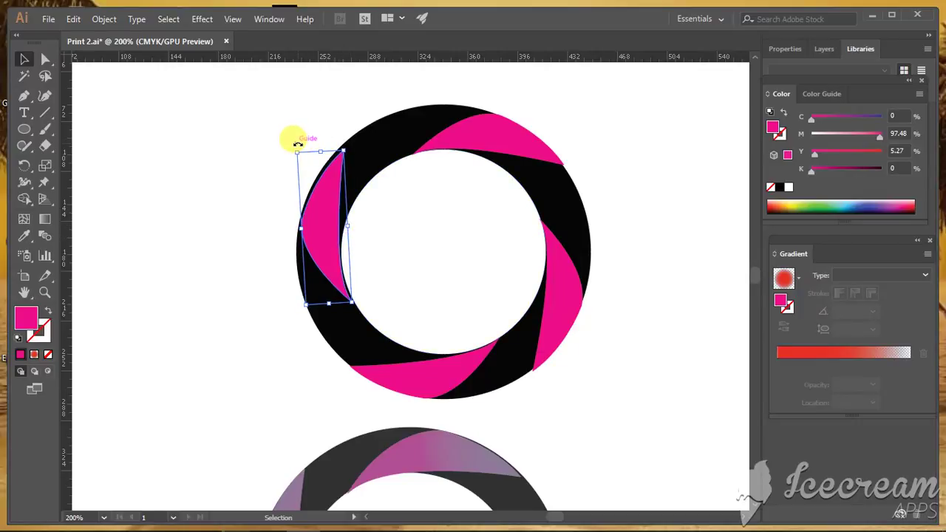
drag(298, 142, 289, 147)
Step: Nudge the inner white circle down slightly
click(344, 231)
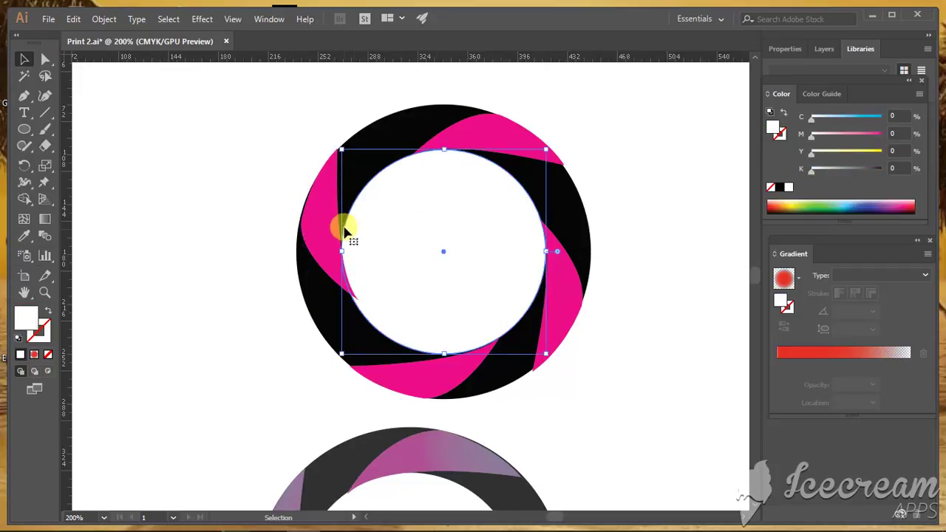
key(Down)
click(377, 258)
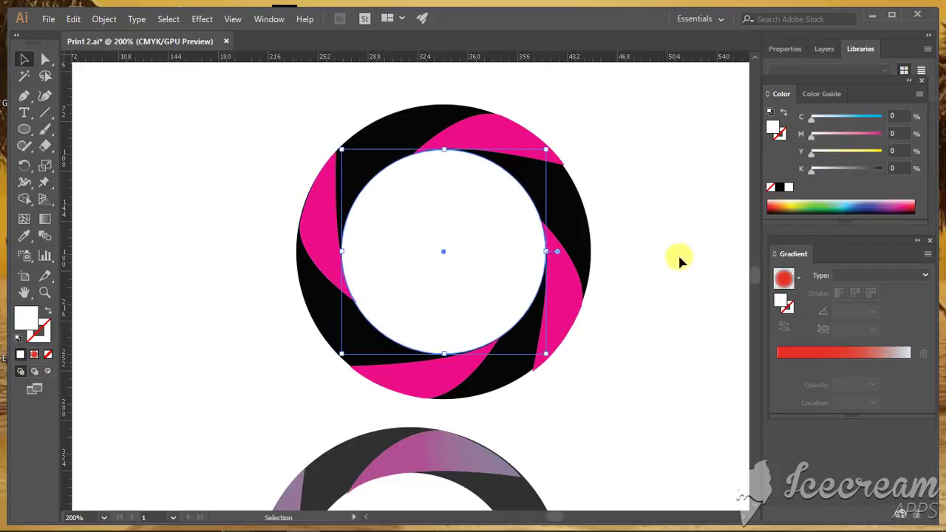
click(607, 238)
Step: Rotate the top pink blade to align with the ring
click(507, 143)
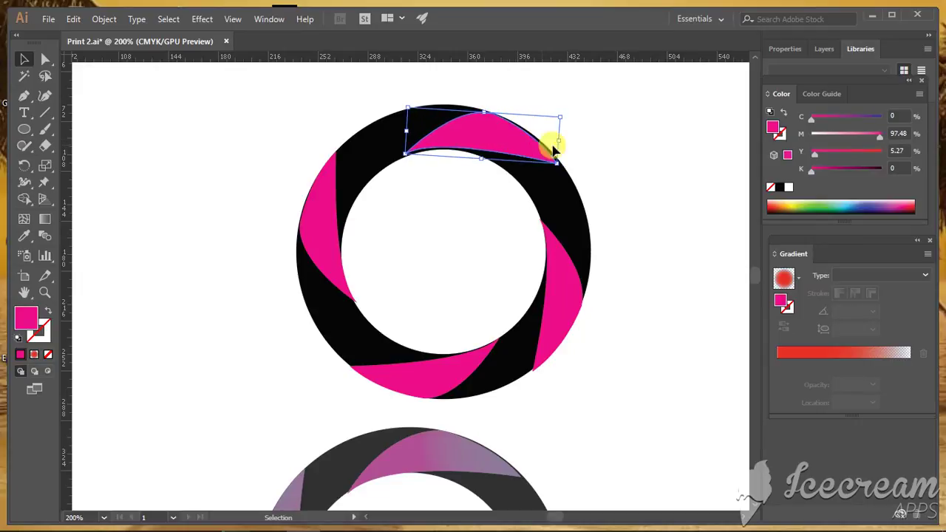
drag(564, 123, 567, 124)
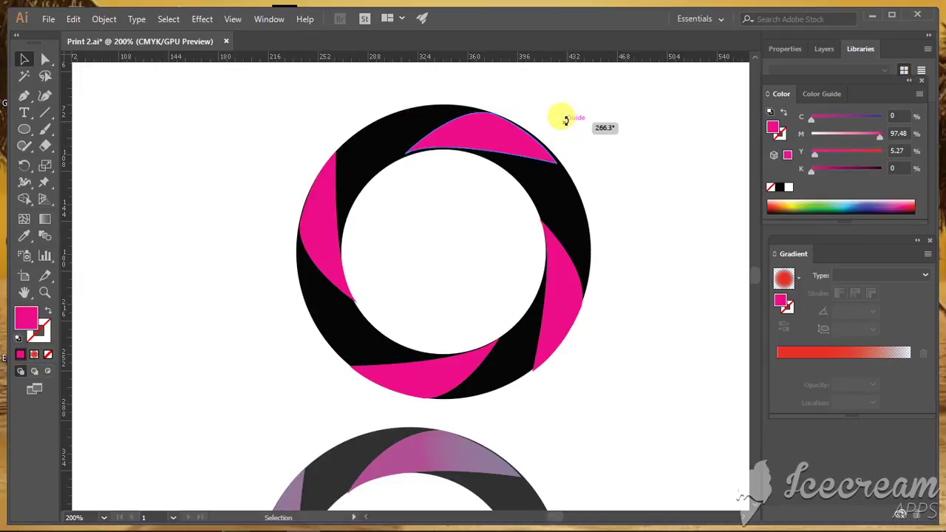
click(600, 182)
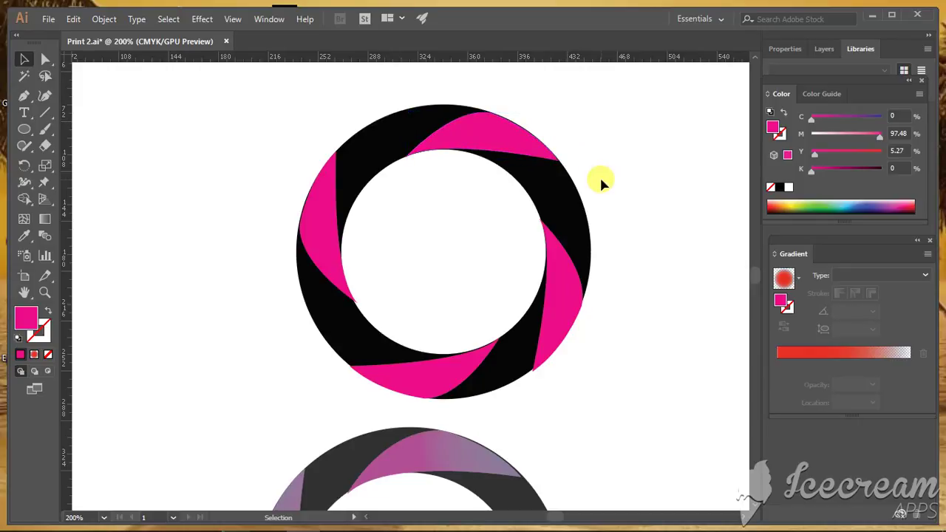
Step: Shift the right pink blade upward so it sits flush along the ring's curve
click(567, 288)
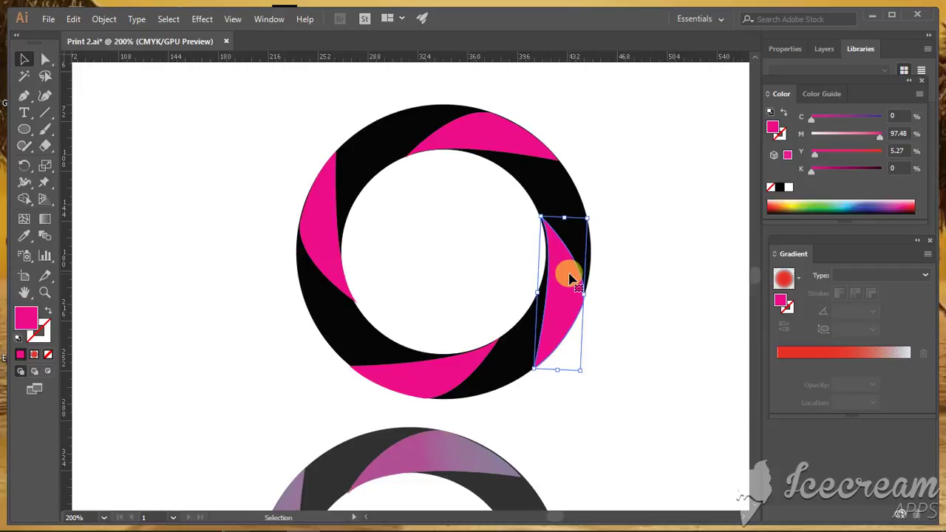
mouse_move(563, 299)
mouse_down()
mouse_move(566, 268)
mouse_move(596, 216)
mouse_up()
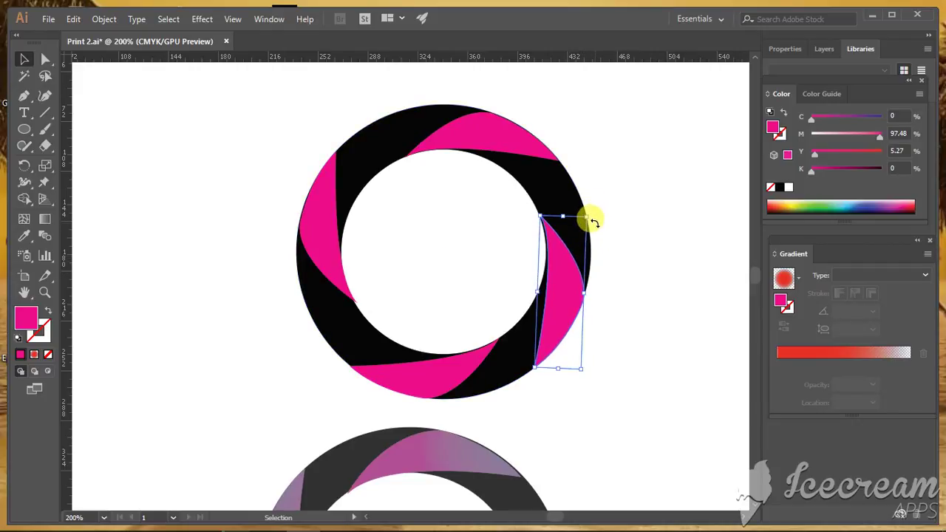
click(631, 249)
click(576, 269)
click(643, 289)
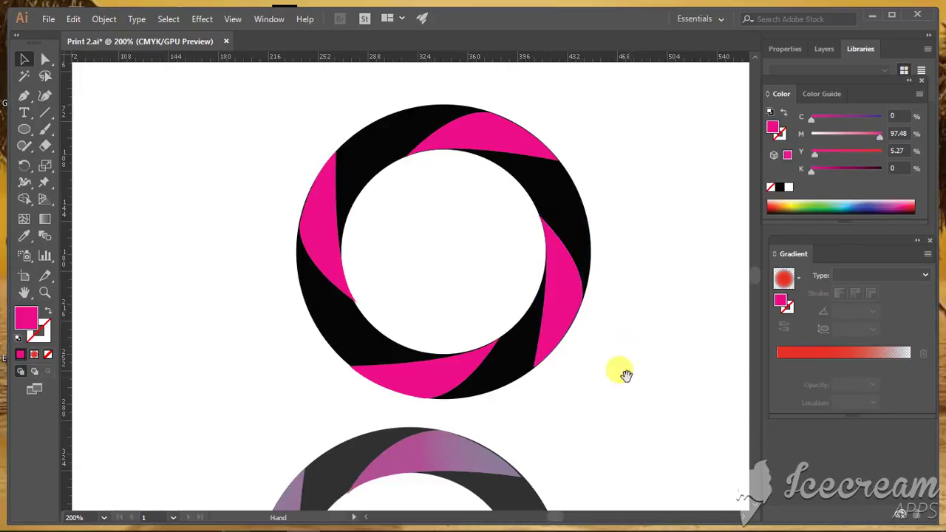
drag(611, 384, 635, 354)
Step: Select the top, left, bottom and right blades and lower magenta to 74%
key(ctrl+minus)
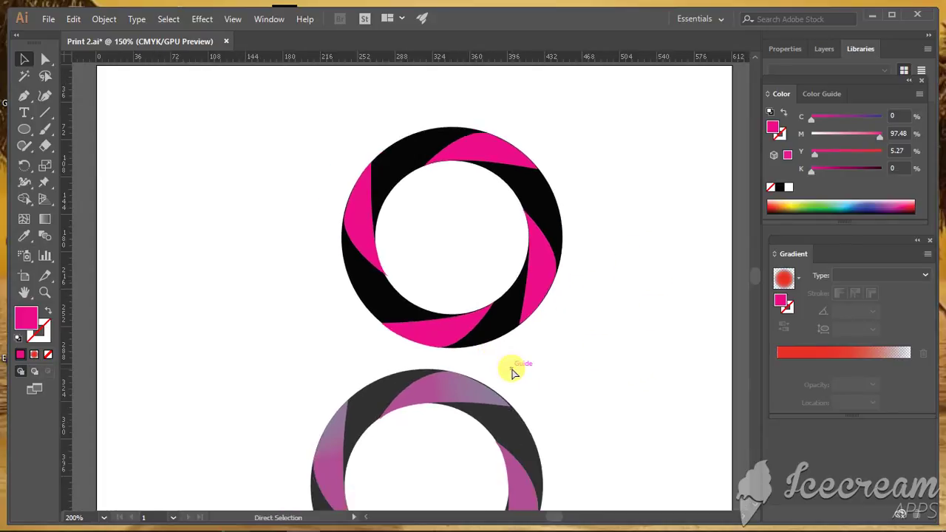
key(ctrl+minus)
key(ctrl+minus)
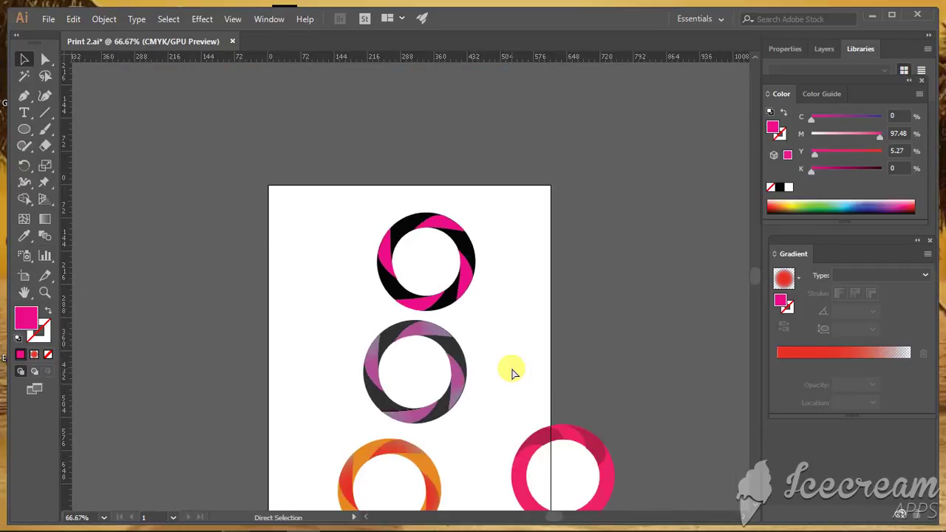
key(ctrl+plus)
key(ctrl+plus)
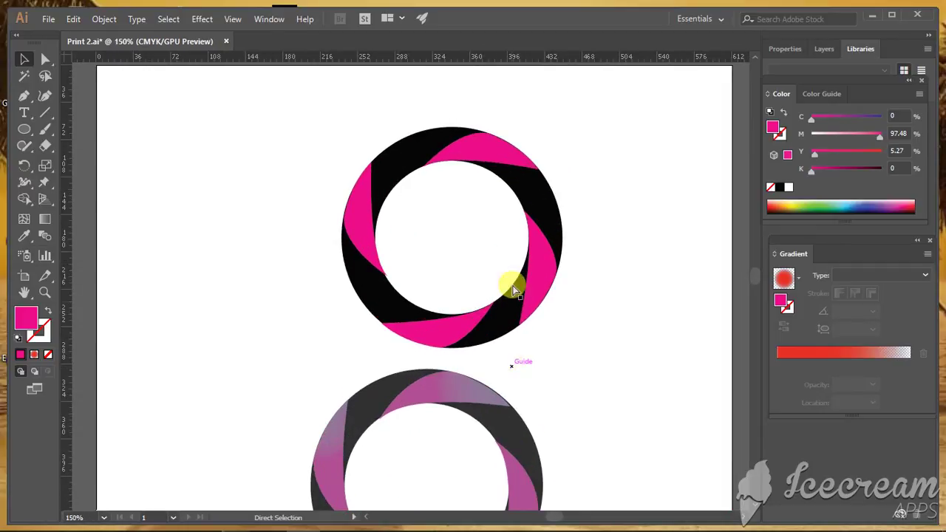
key(ctrl+plus)
click(503, 102)
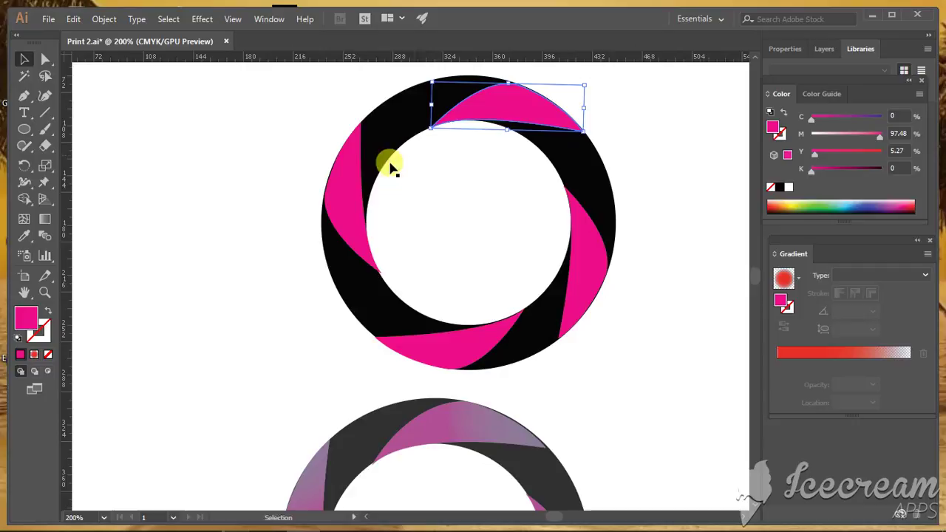
shift+click(347, 184)
shift+click(438, 331)
shift+click(570, 300)
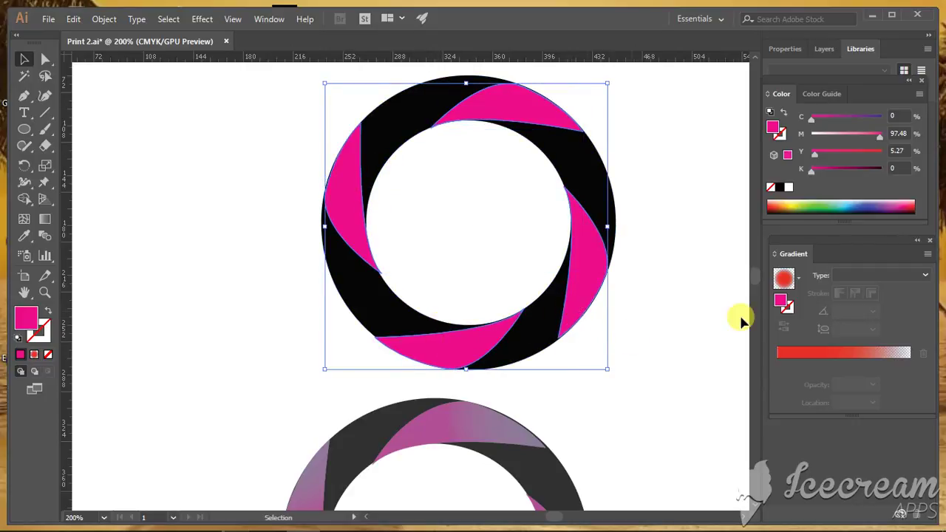
click(801, 279)
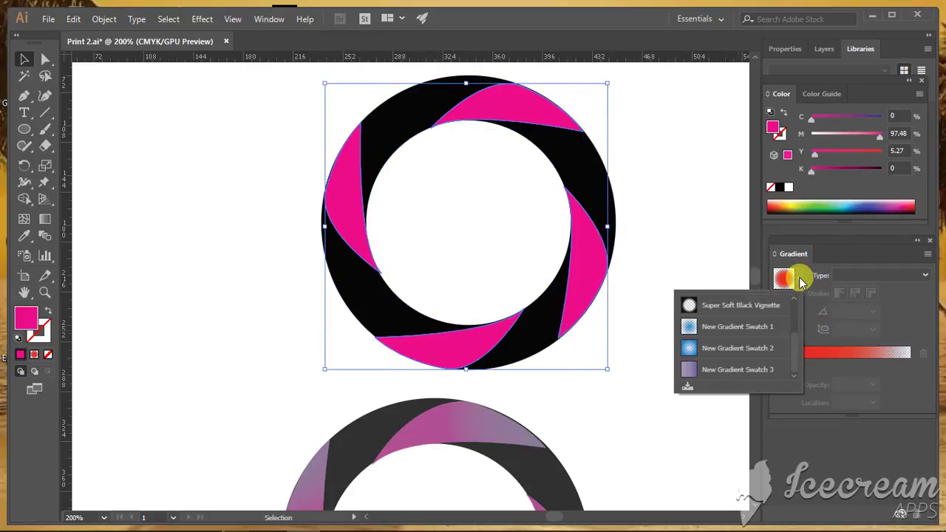
click(870, 355)
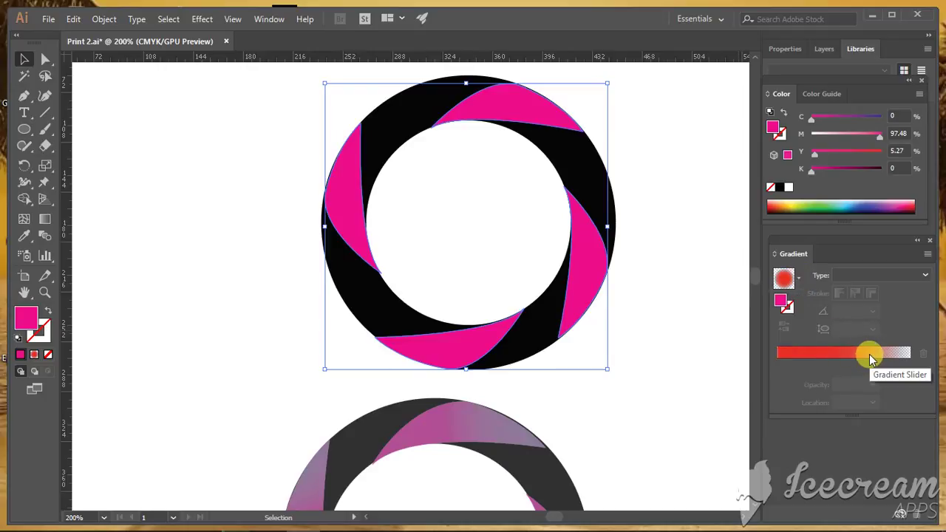
drag(874, 142, 864, 138)
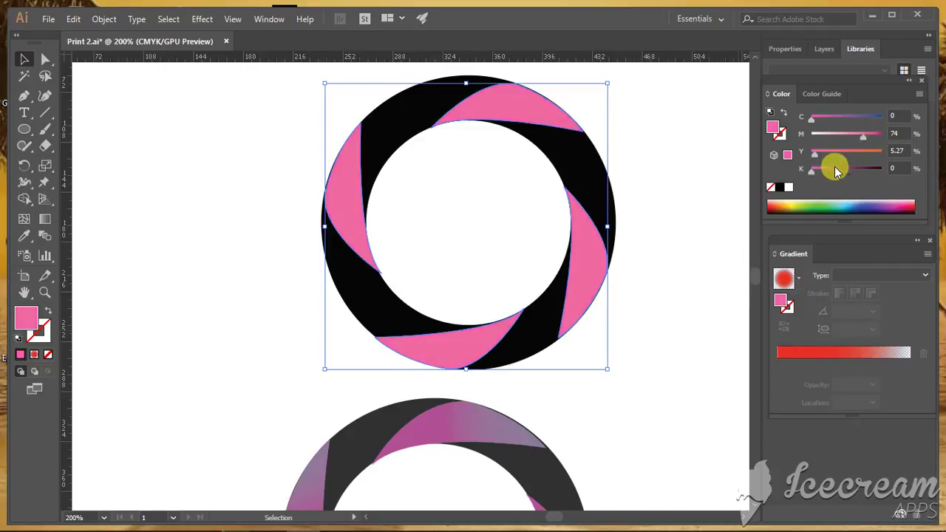